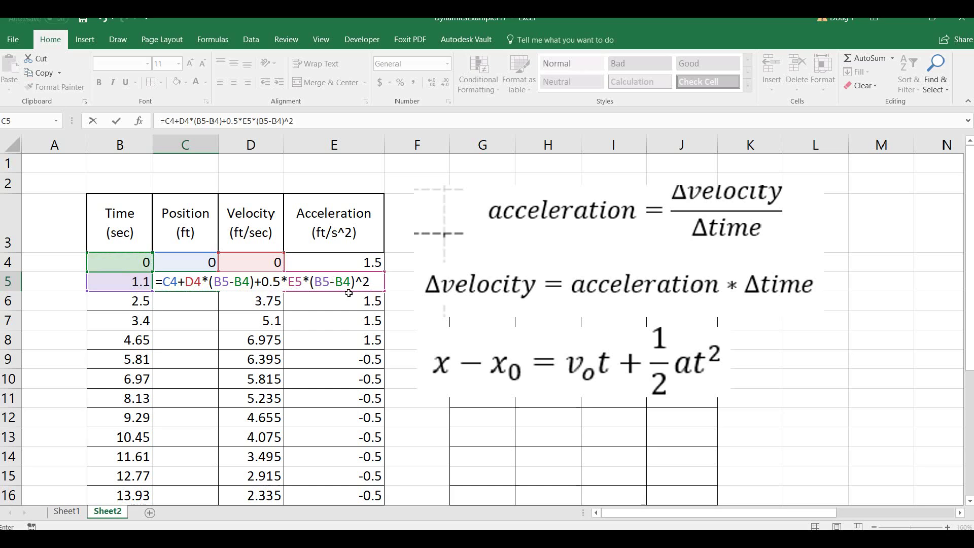
# - Commit the formula =C4+D4*(B5-B4)+0.5*E5*(B5-B4)^2 in C5 and fill it down the first table's Position column
pyautogui.press('Return')
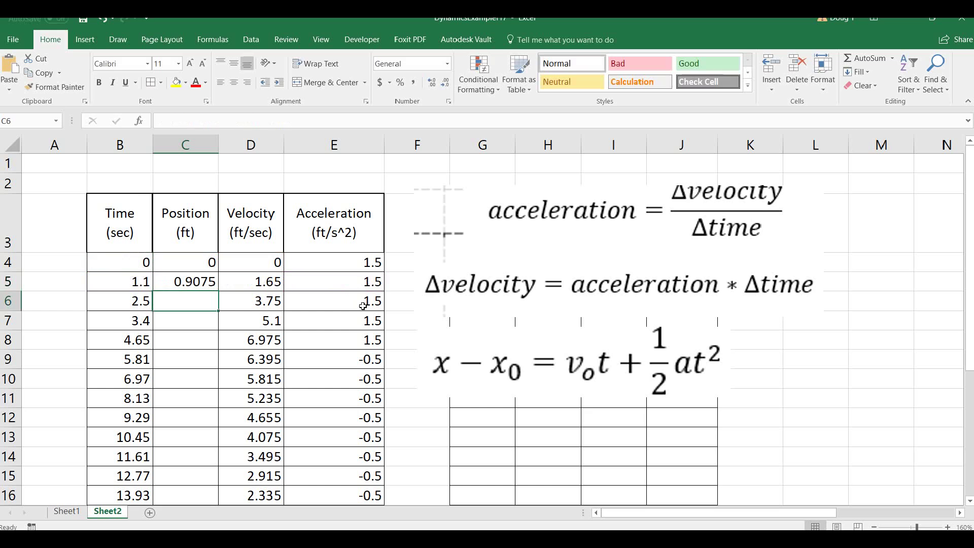
pyautogui.click(203, 282)
pyautogui.doubleClick(218, 289)
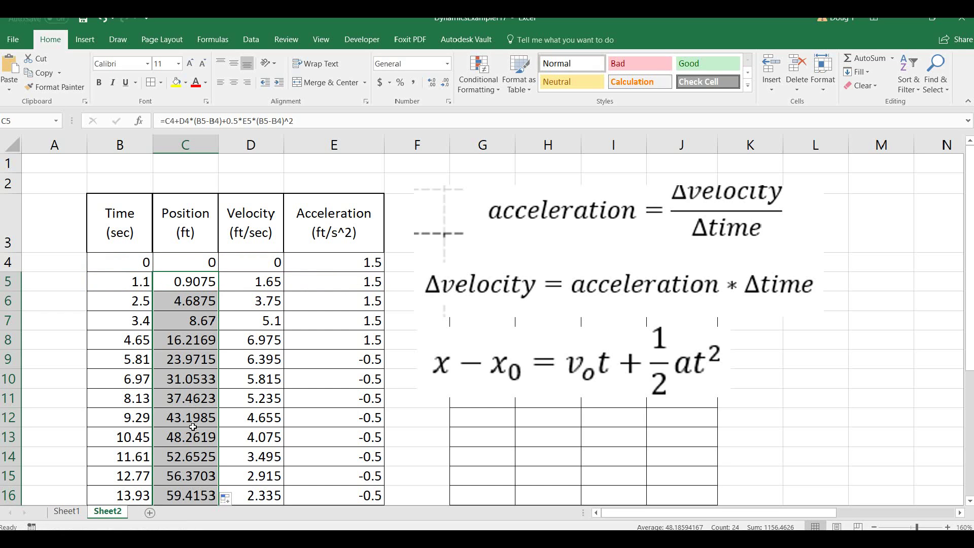
# - Move the position equation picture and the acceleration/velocity equation picture off the second table into the empty columns beside it
pyautogui.click(507, 374)
pyautogui.moveTo(523, 355)
pyautogui.mouseDown()
pyautogui.moveTo(532, 378)
pyautogui.moveTo(505, 364)
pyautogui.mouseUp()
pyautogui.moveTo(362, 262); pyautogui.dragTo(334, 489)
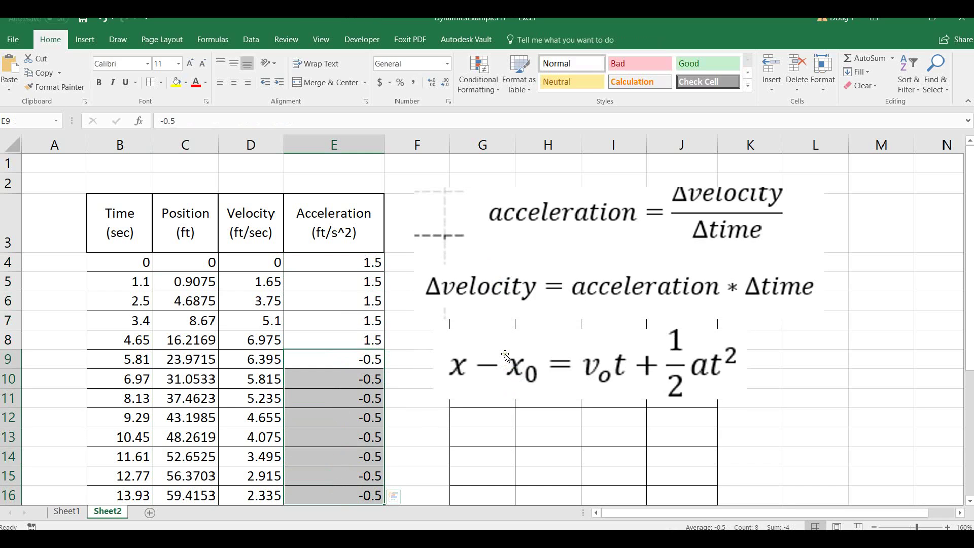
pyautogui.moveTo(501, 358); pyautogui.dragTo(771, 376)
pyautogui.moveTo(484, 281); pyautogui.dragTo(771, 279)
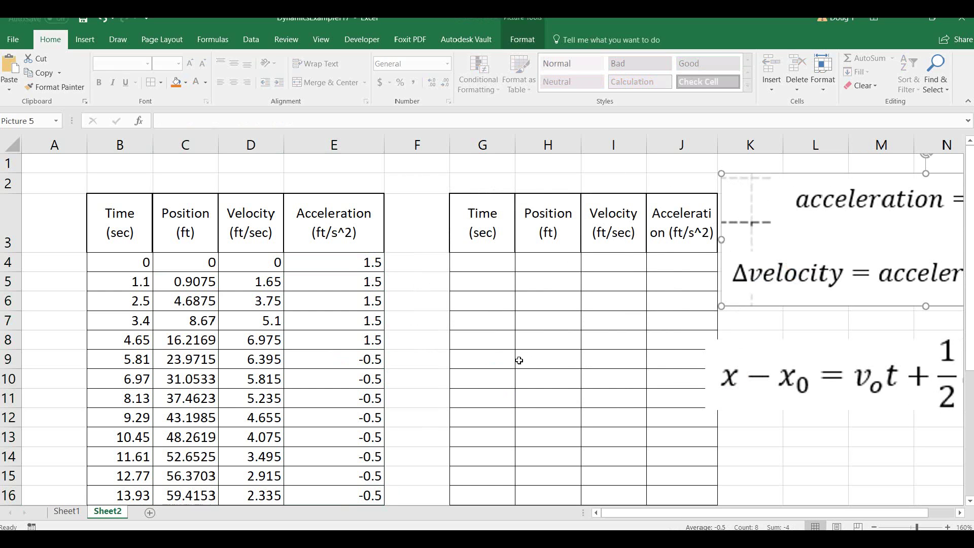
pyautogui.scroll(-4, 514, 360)
pyautogui.moveTo(487, 292); pyautogui.dragTo(682, 380)
pyautogui.moveTo(542, 233); pyautogui.dragTo(728, 350)
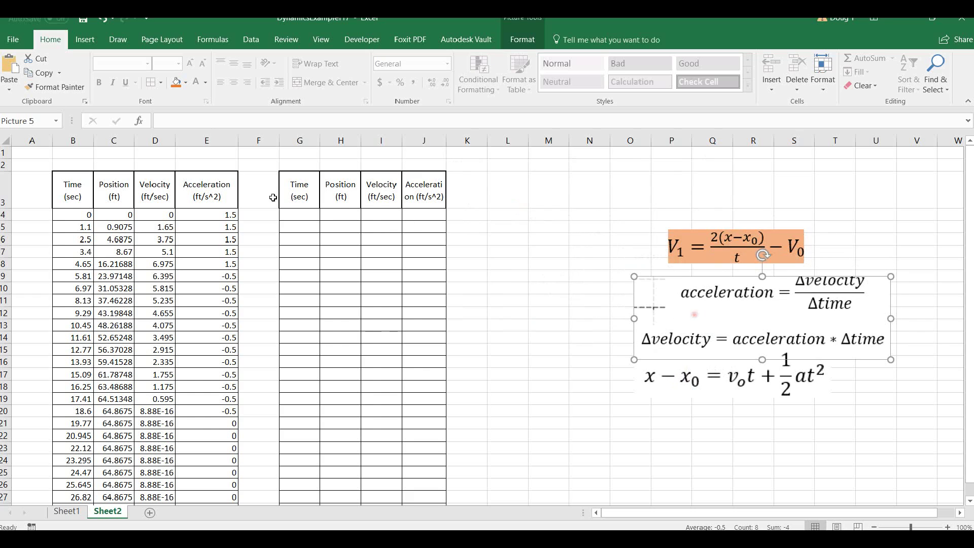
# - Link the second table's first row to the first table: G4 to time cell B4 and H4 to position cell C4
pyautogui.click(304, 217)
pyautogui.write('=')
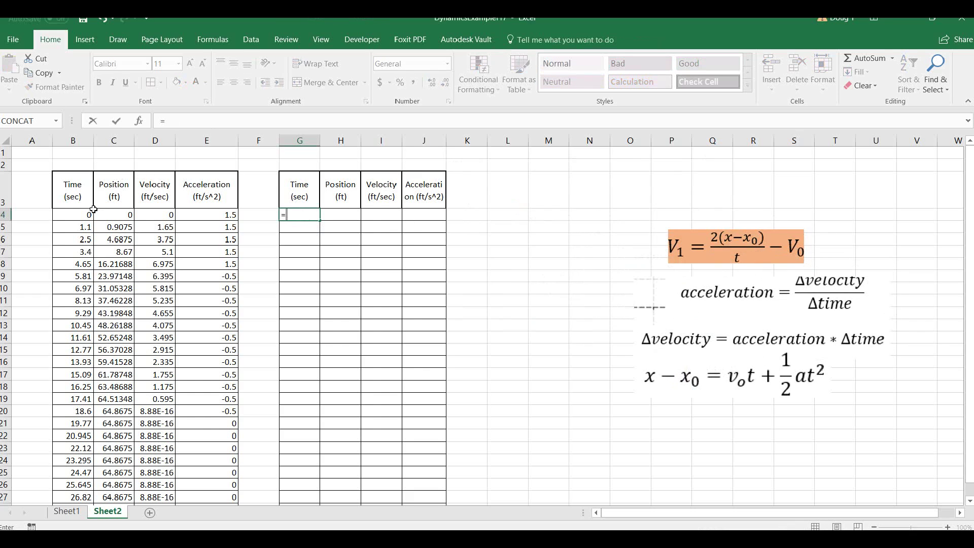
pyautogui.click(81, 214)
pyautogui.press('Return')
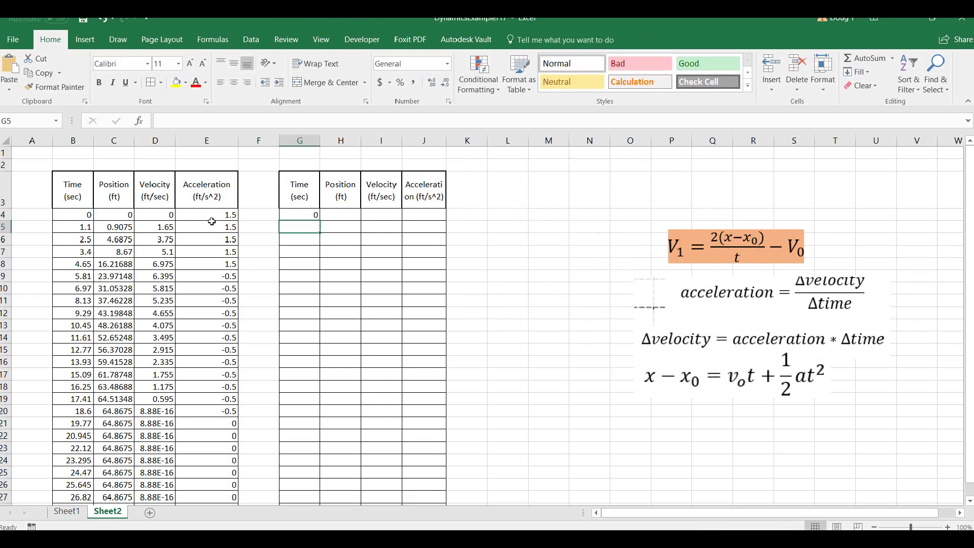
pyautogui.click(335, 216)
pyautogui.write('=')
pyautogui.click(126, 212)
pyautogui.press('Return')
# - Fill the linked time and position formulas from G4:H4 down the second table's Time and Position columns
pyautogui.click(318, 216)
pyautogui.moveTo(320, 218); pyautogui.dragTo(327, 309)
pyautogui.scroll(4, 328, 351)
pyautogui.scroll(1, 328, 351)
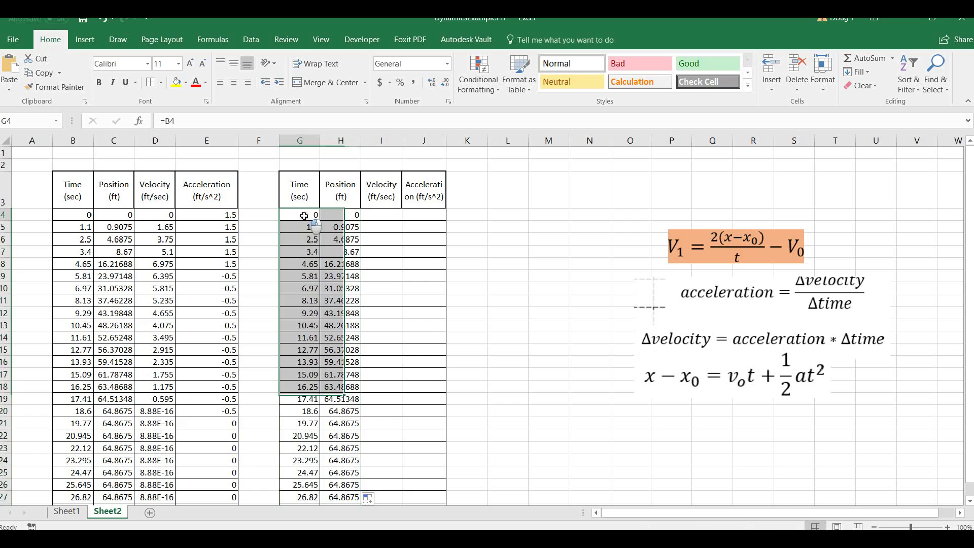
pyautogui.moveTo(300, 142); pyautogui.dragTo(339, 143)
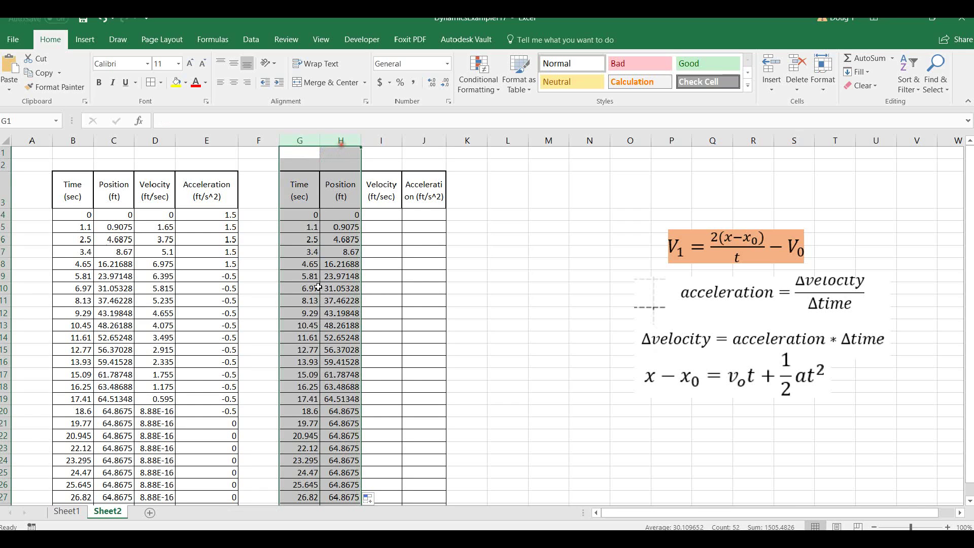
# - Move the V1 velocity equation picture onto the second table, over rows 10 to 12, keeping the upper velocity cells clear
pyautogui.click(398, 191)
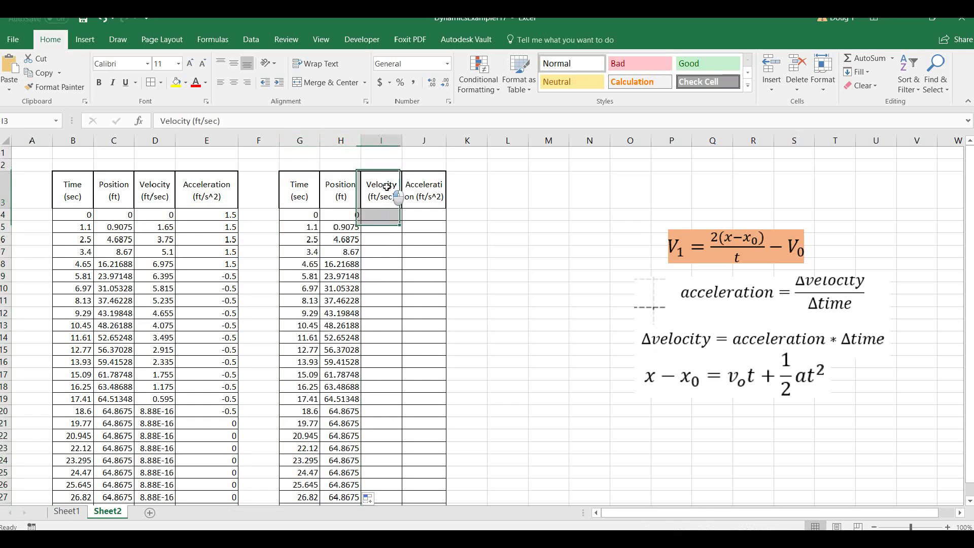
pyautogui.moveTo(725, 248); pyautogui.dragTo(421, 260)
pyautogui.press('Escape')
pyautogui.scroll(5, 378, 373)
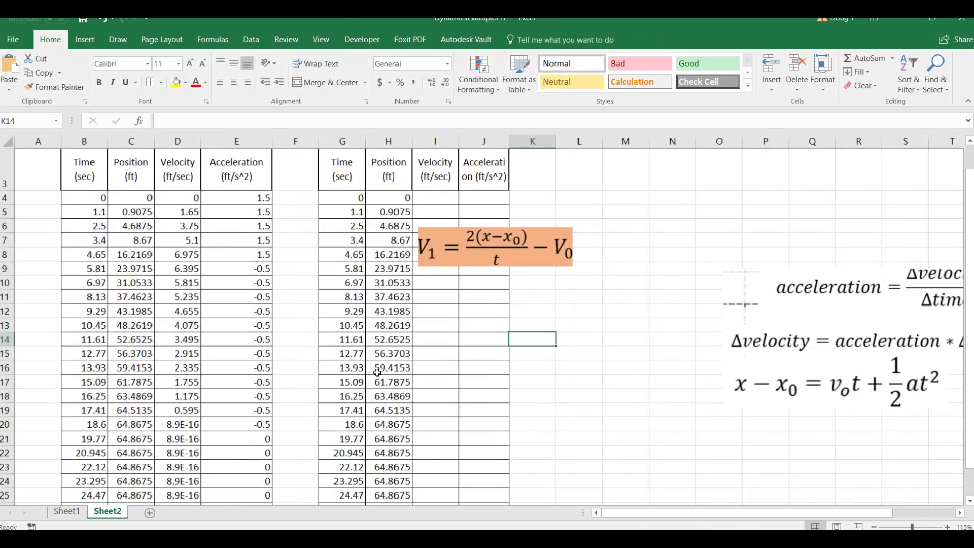
pyautogui.scroll(2, 720, 352)
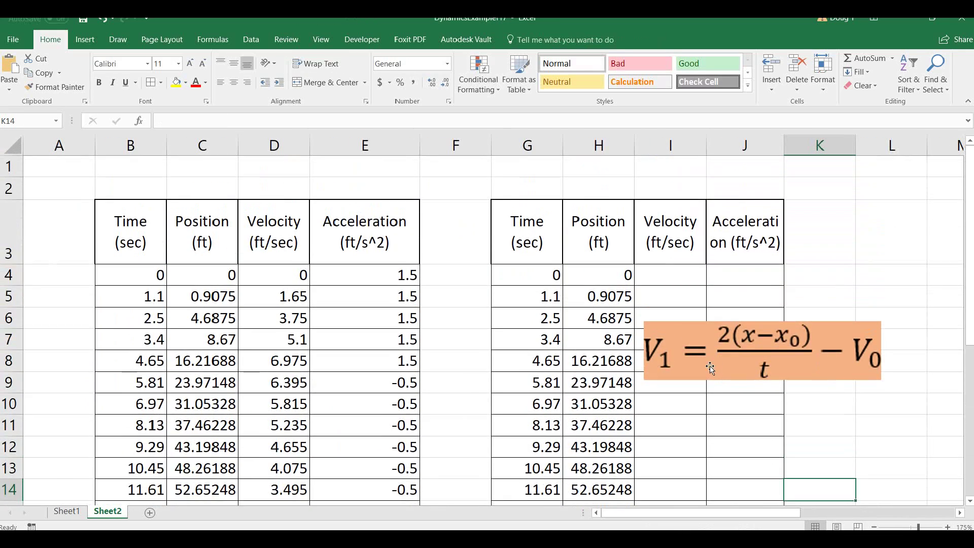
pyautogui.moveTo(737, 350); pyautogui.dragTo(661, 365)
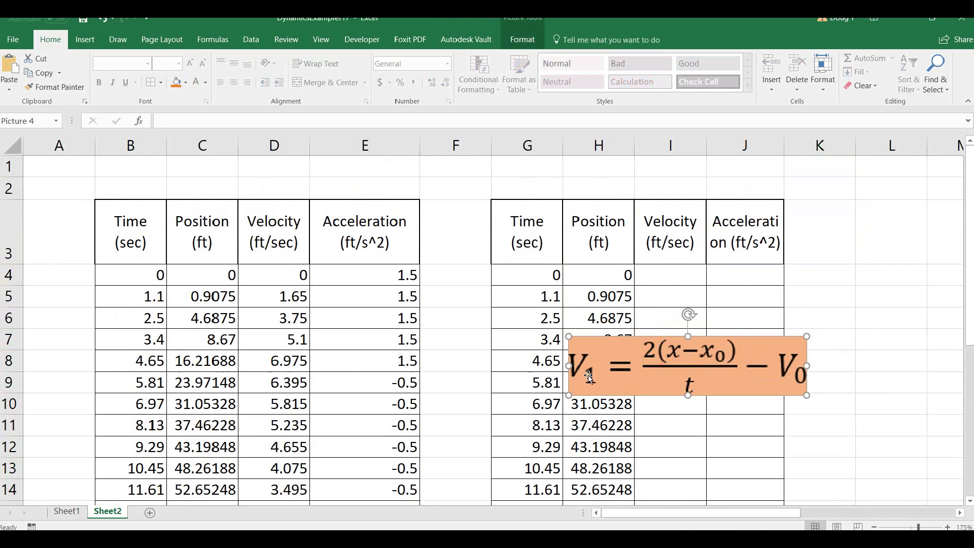
pyautogui.moveTo(723, 369); pyautogui.dragTo(716, 426)
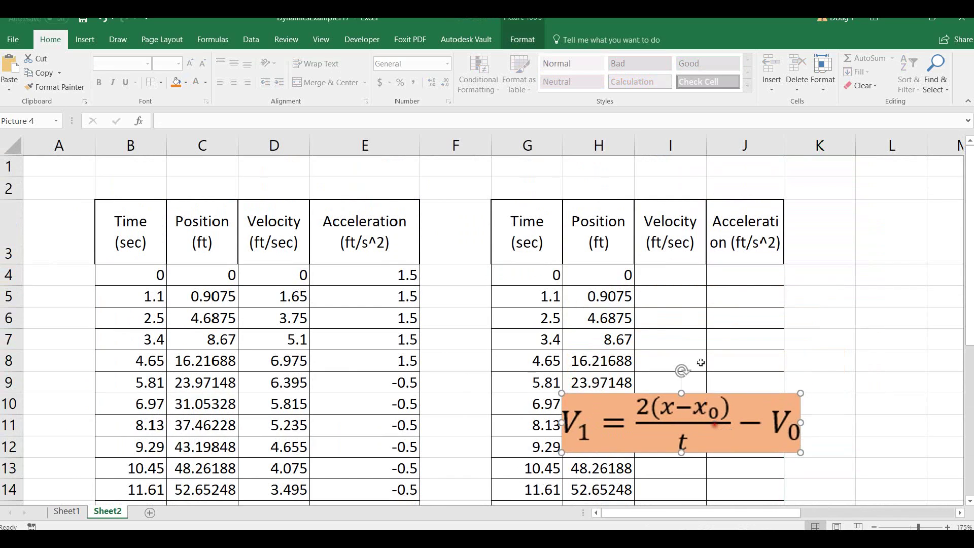
# - Enter 0 as the initial velocity in I4
pyautogui.click(666, 276)
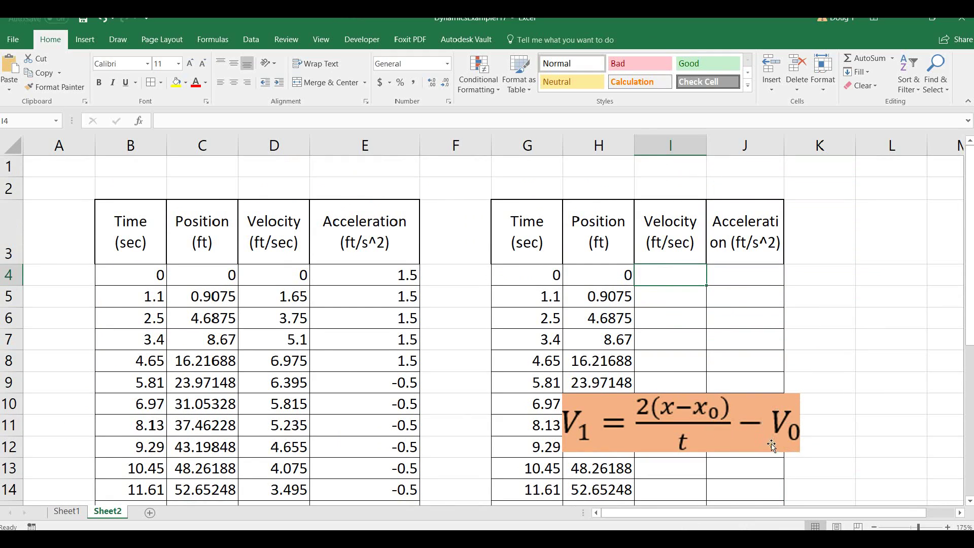
pyautogui.write('0')
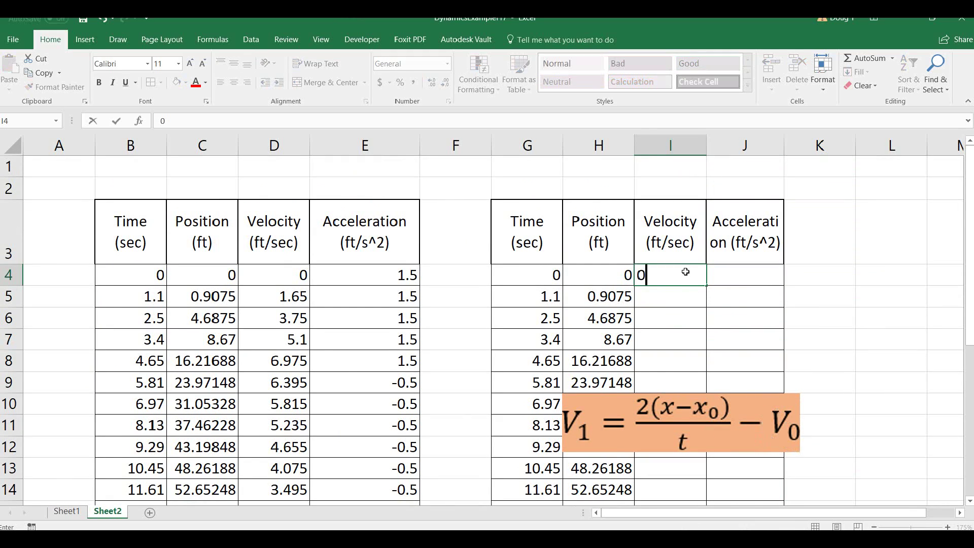
pyautogui.press('Return')
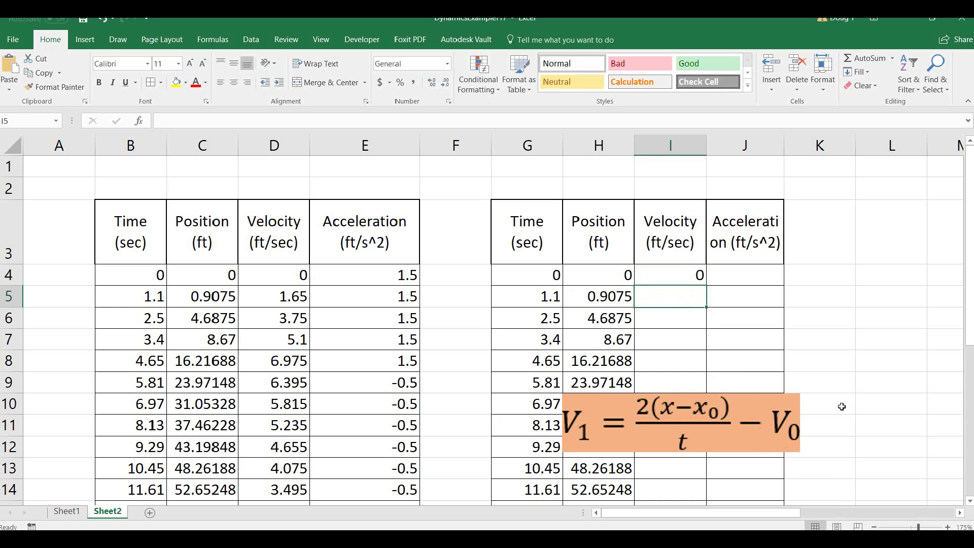
# - Enter the velocity formula =(2*(H5-H4)/(G5-G4))-I4 in I5
pyautogui.write('=(2*(')
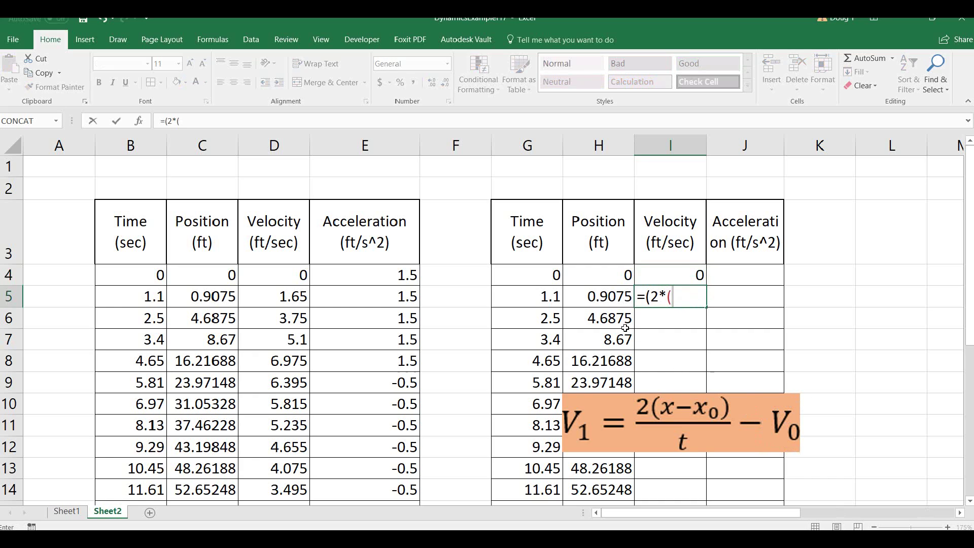
pyautogui.click(605, 293)
pyautogui.write('-')
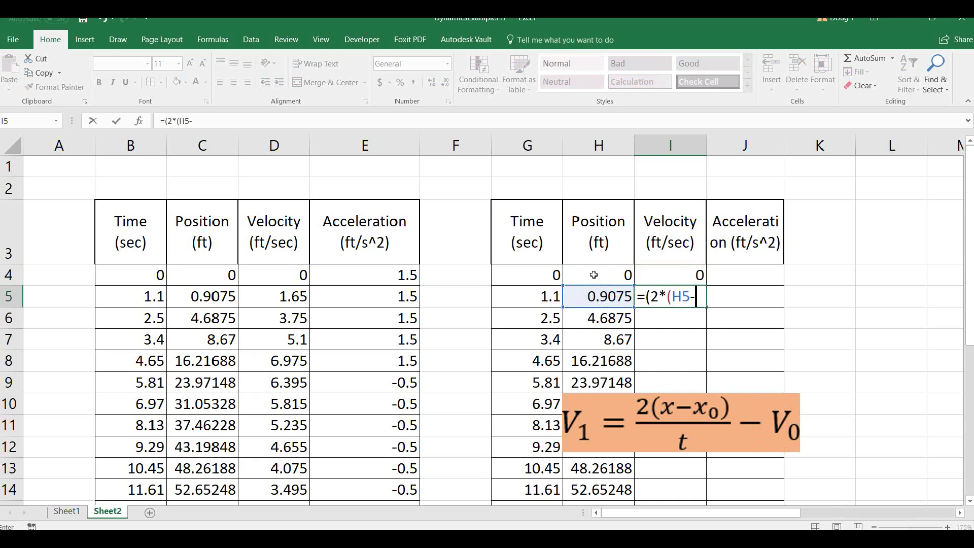
pyautogui.click(596, 275)
pyautogui.write(')/(')
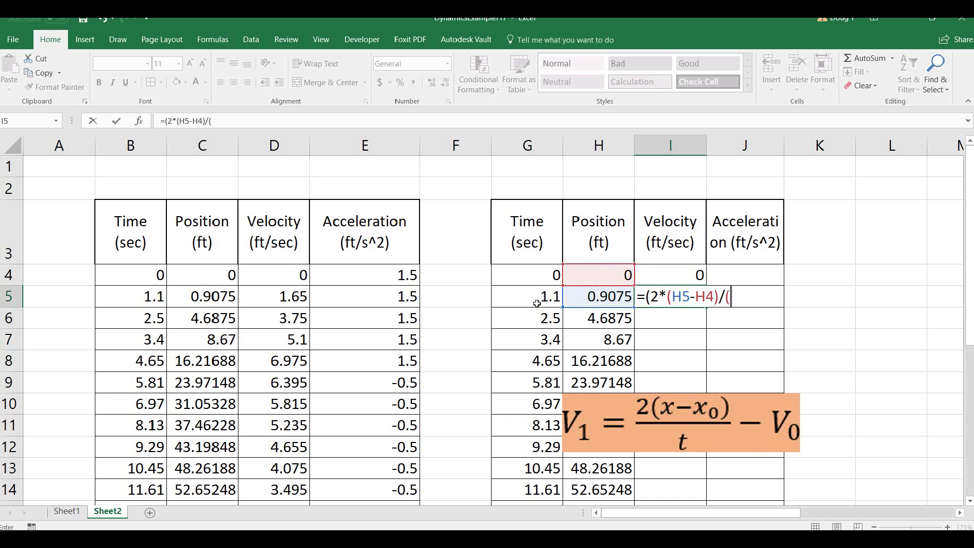
pyautogui.click(536, 302)
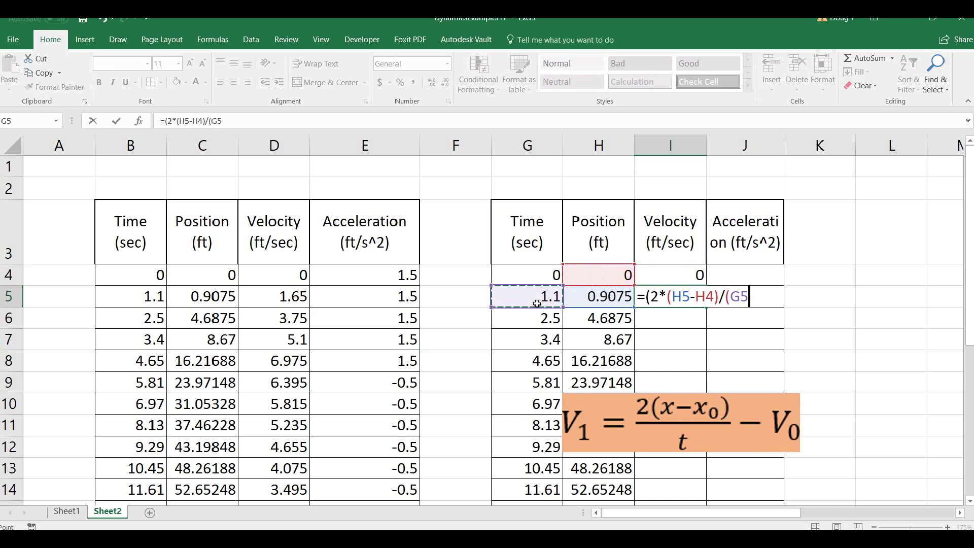
pyautogui.write('-')
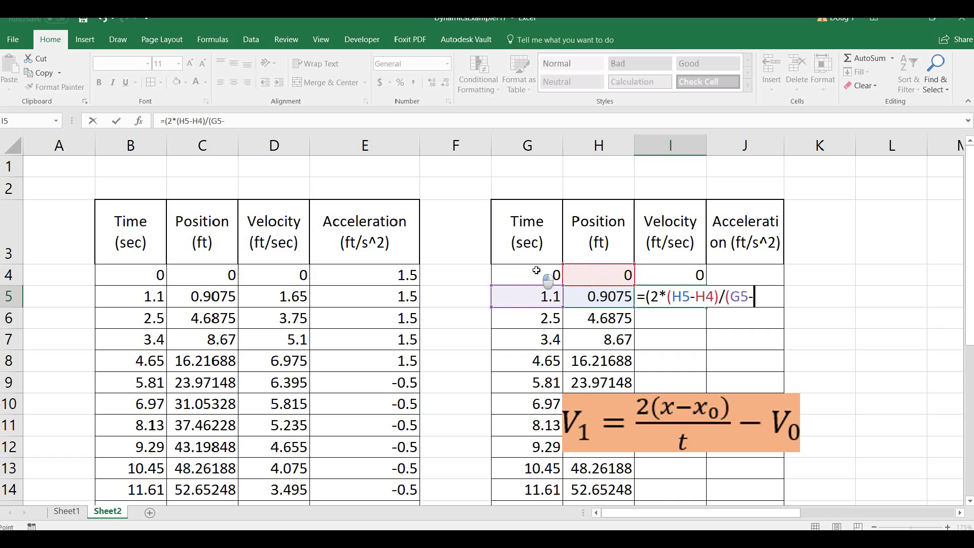
pyautogui.click(537, 270)
pyautogui.write(')')
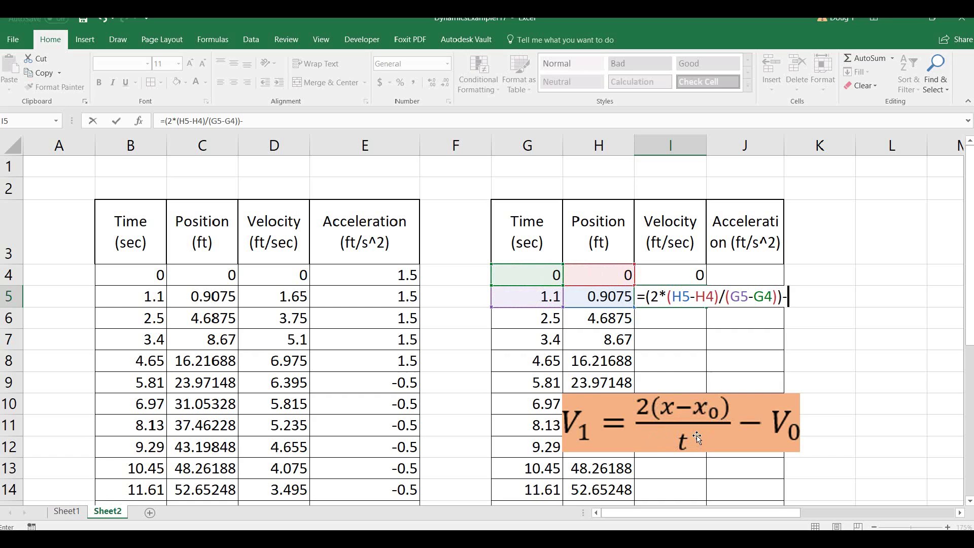
pyautogui.write('-')
pyautogui.click(689, 277)
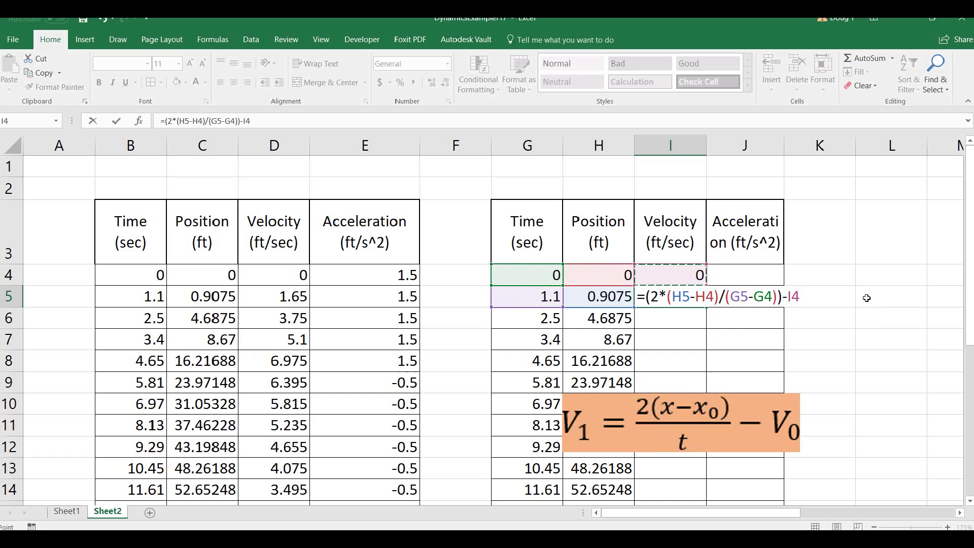
pyautogui.press('Return')
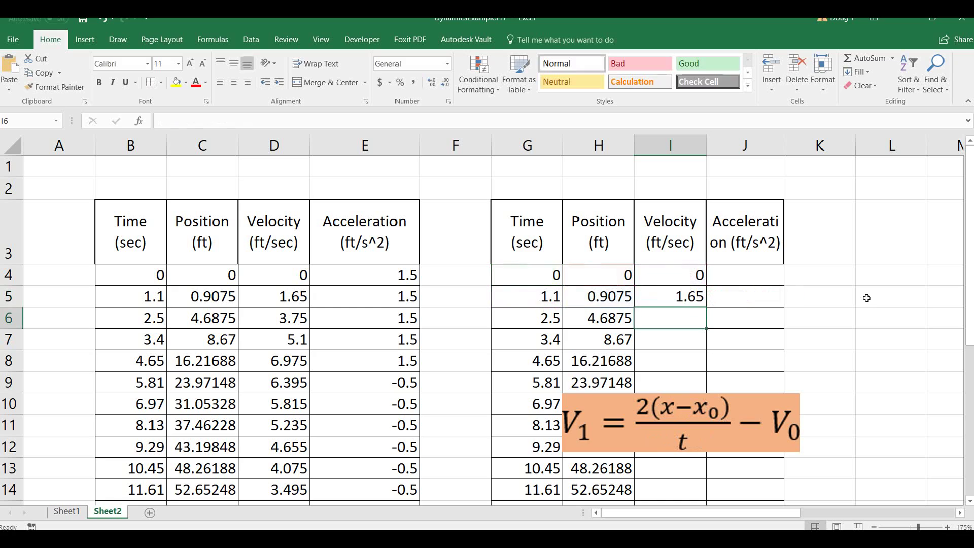
# - Compare I5 with the velocity in D5, and fill the I5 formula down the second table's Velocity column
pyautogui.click(685, 294)
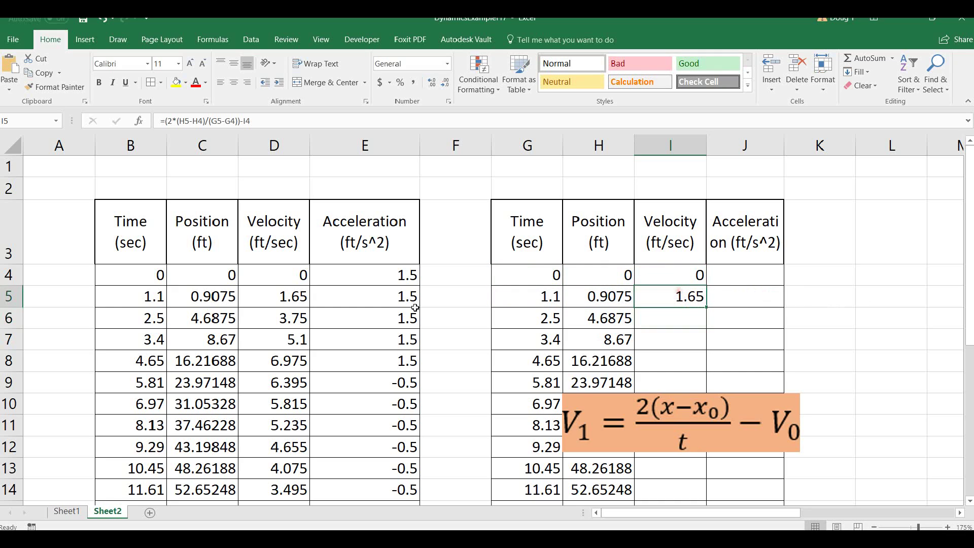
pyautogui.click(290, 296)
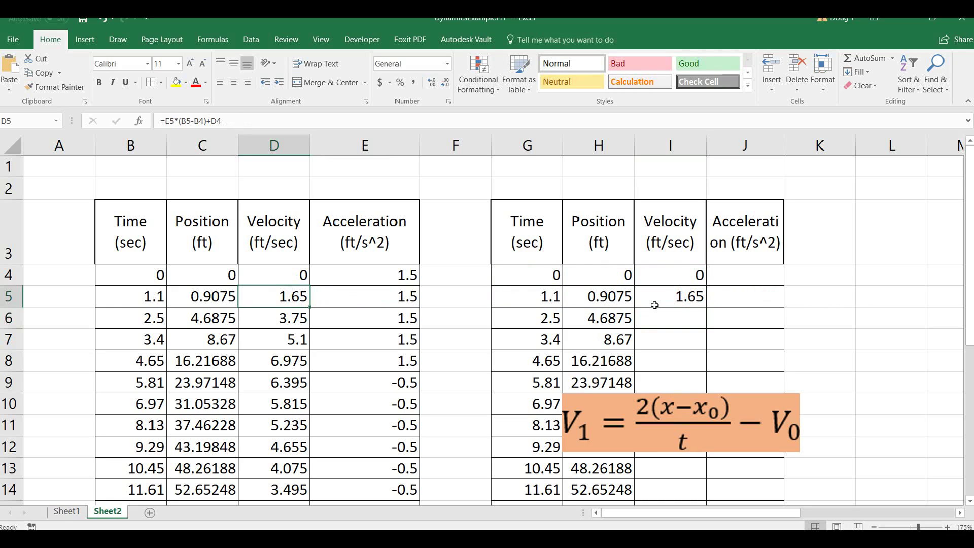
pyautogui.click(669, 299)
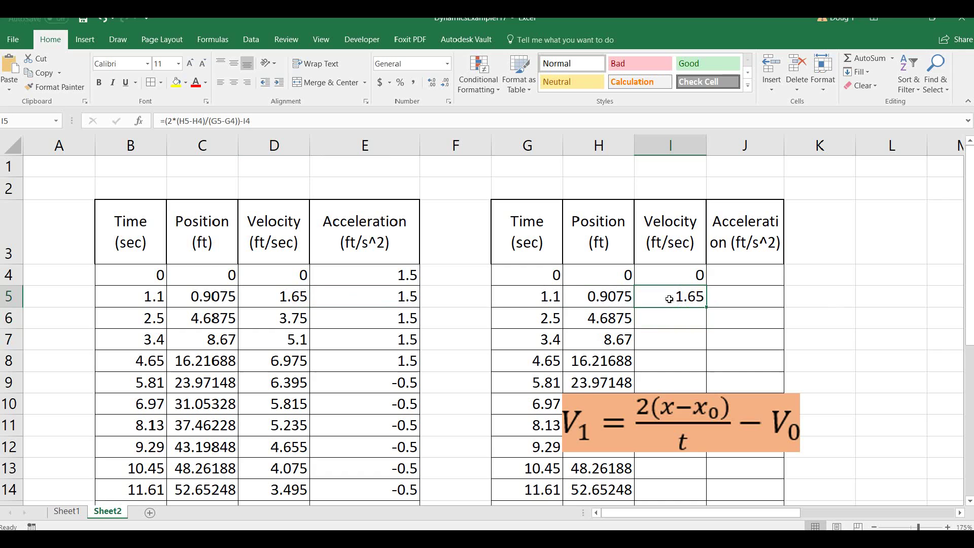
pyautogui.doubleClick(708, 307)
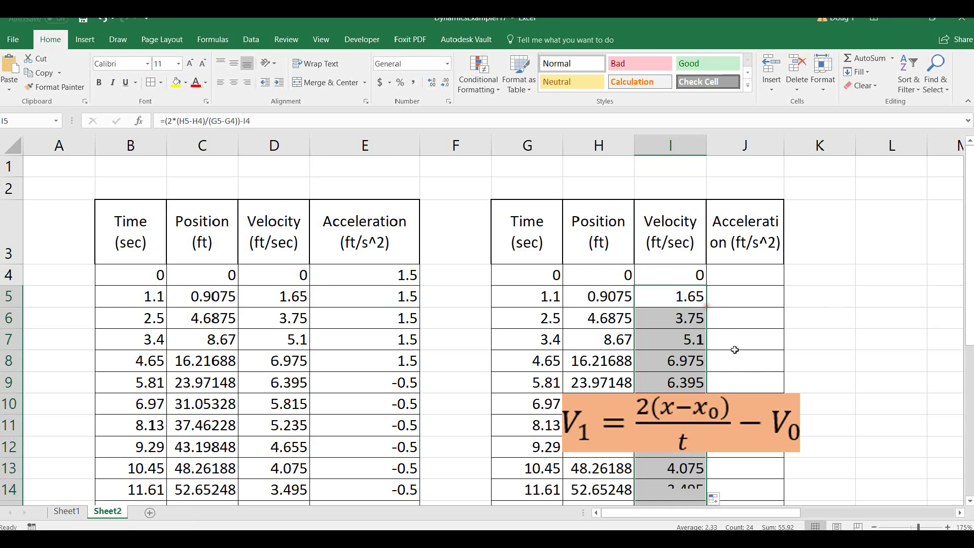
# - Examine the cell references in the filled velocity formulas in I6 and I7 against the V1 equation
pyautogui.click(689, 300)
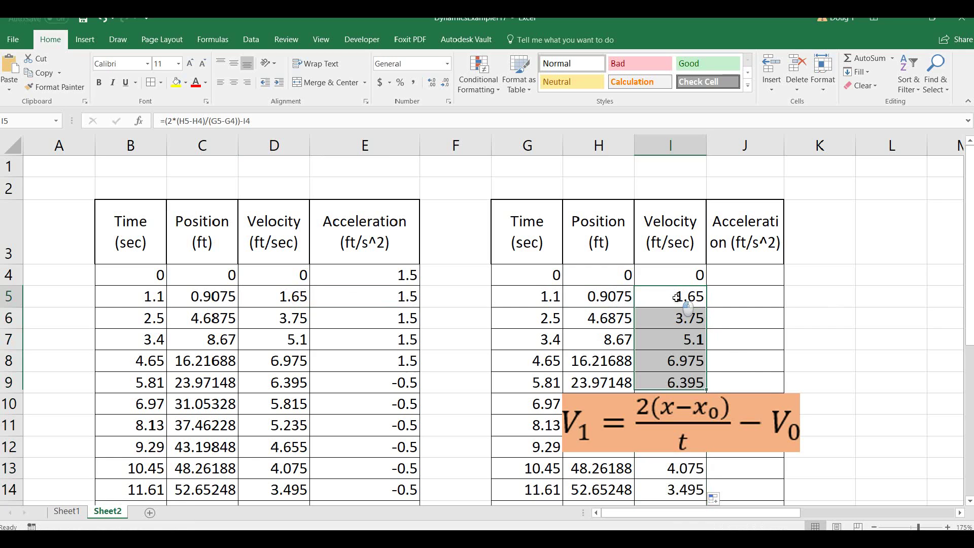
pyautogui.doubleClick(684, 320)
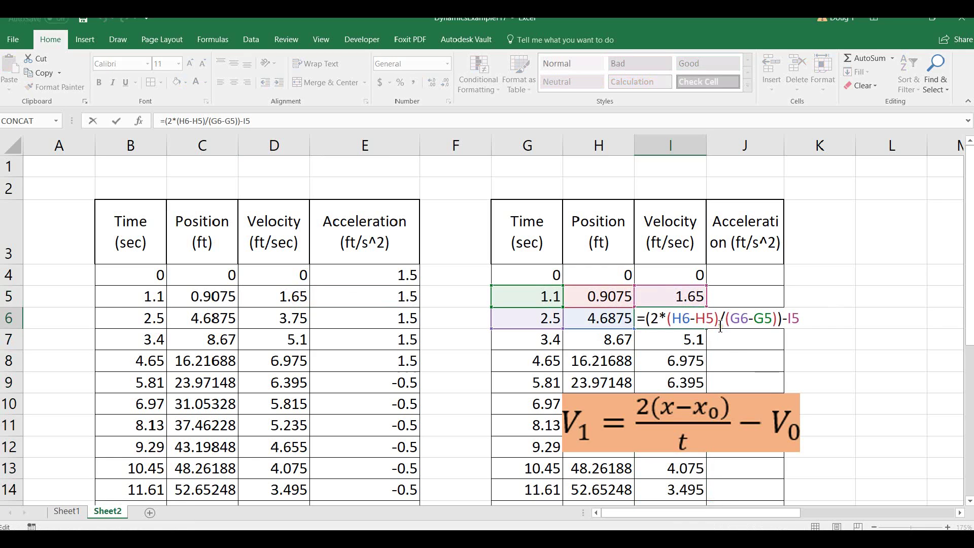
pyautogui.press('Return')
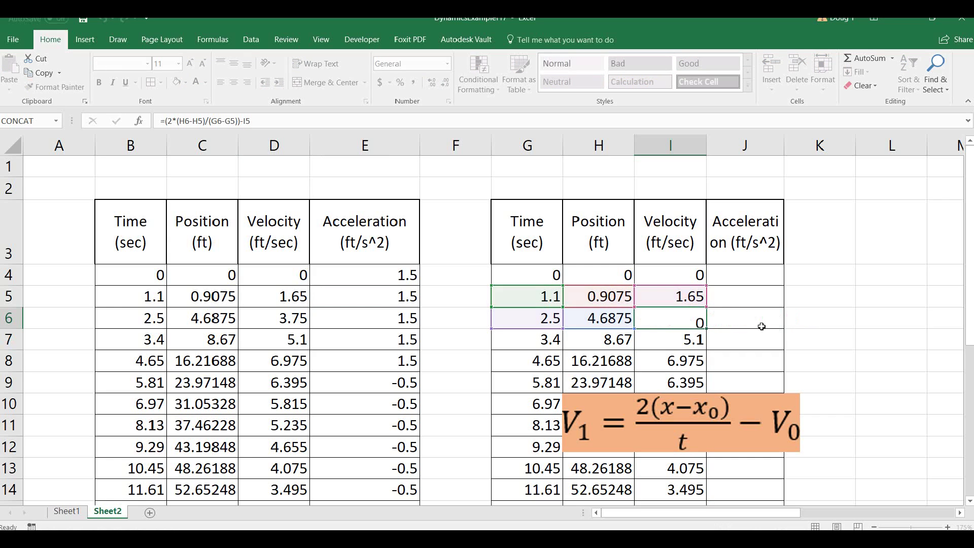
pyautogui.doubleClick(690, 340)
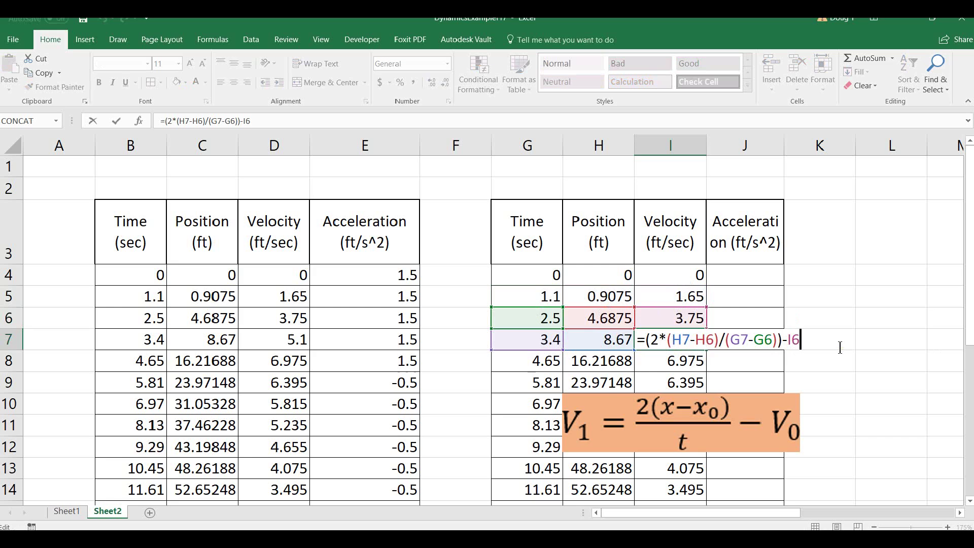
pyautogui.press('Return')
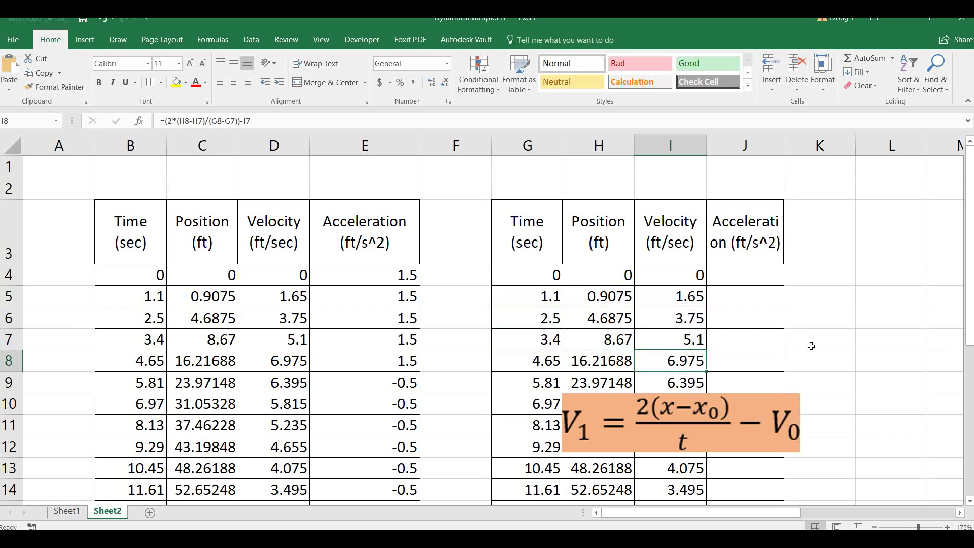
pyautogui.click(668, 422)
pyautogui.click(827, 320)
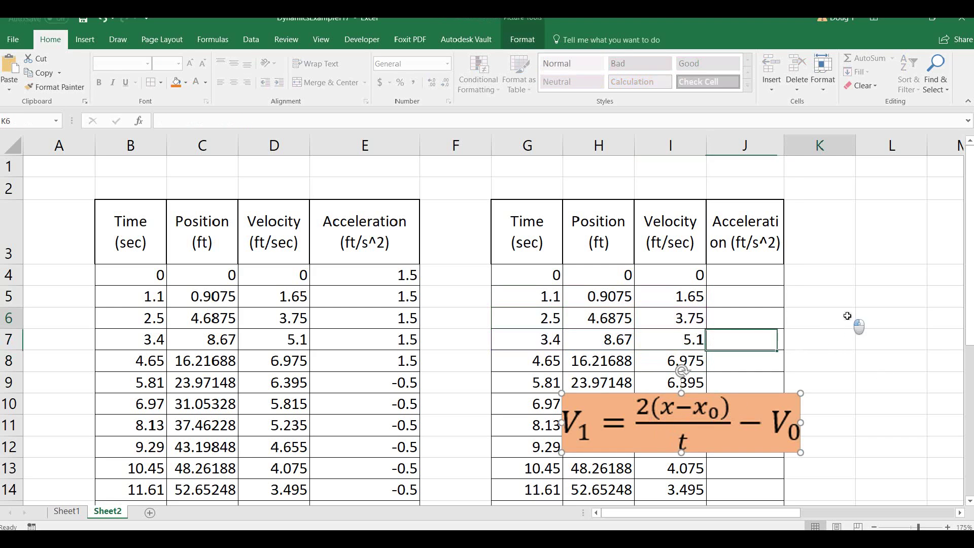
# - Move the V1 equation picture clear of the tables and lay the acceleration equation picture over lower rows, leaving the second Acceleration column uncovered
pyautogui.scroll(-3, 768, 340)
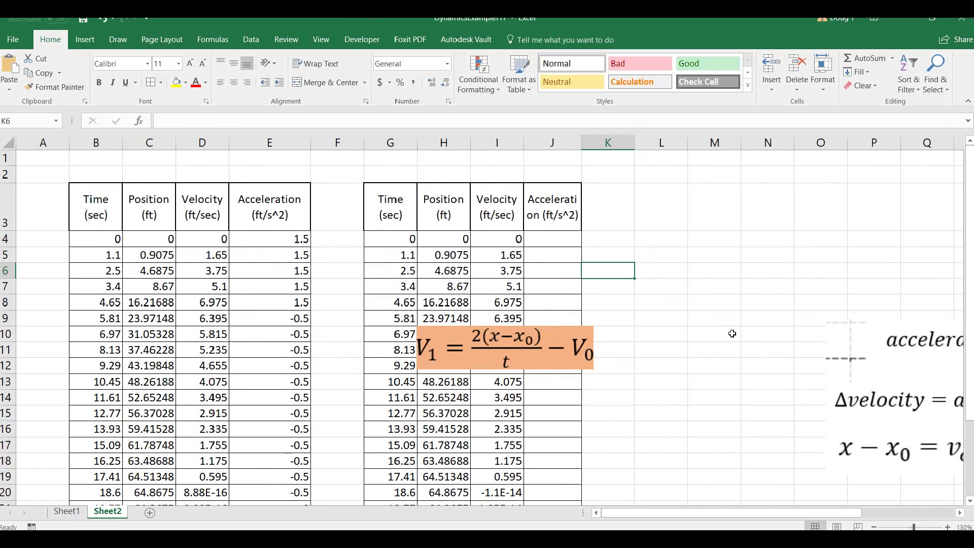
pyautogui.moveTo(520, 350); pyautogui.dragTo(879, 232)
pyautogui.moveTo(908, 358); pyautogui.dragTo(538, 323)
pyautogui.moveTo(803, 230); pyautogui.dragTo(866, 259)
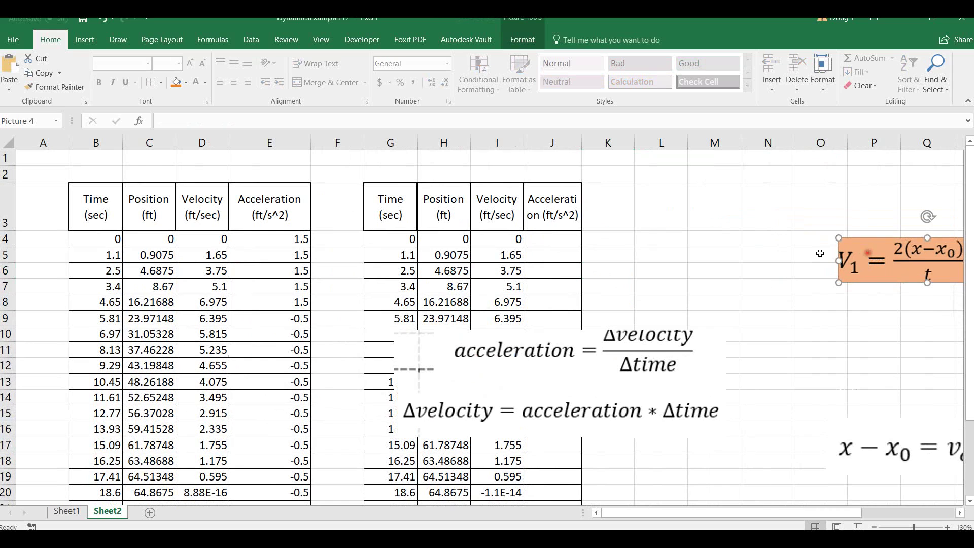
pyautogui.moveTo(640, 357); pyautogui.dragTo(568, 381)
pyautogui.click(616, 274)
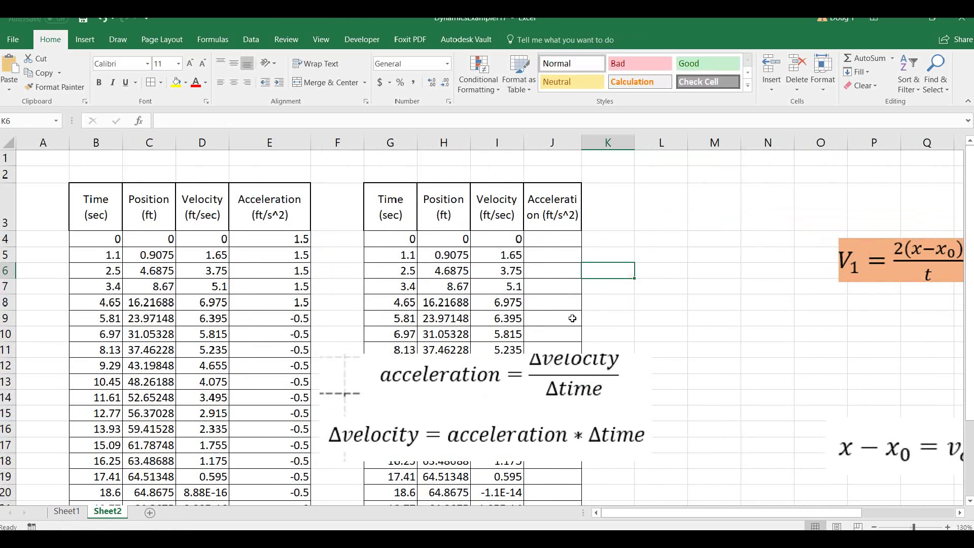
pyautogui.scroll(4, 510, 347)
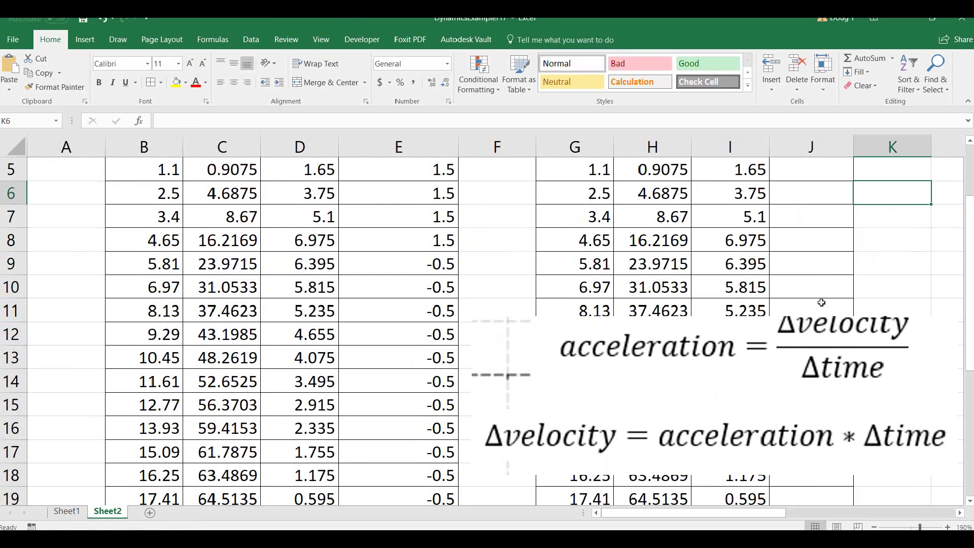
pyautogui.moveTo(820, 442); pyautogui.dragTo(527, 388)
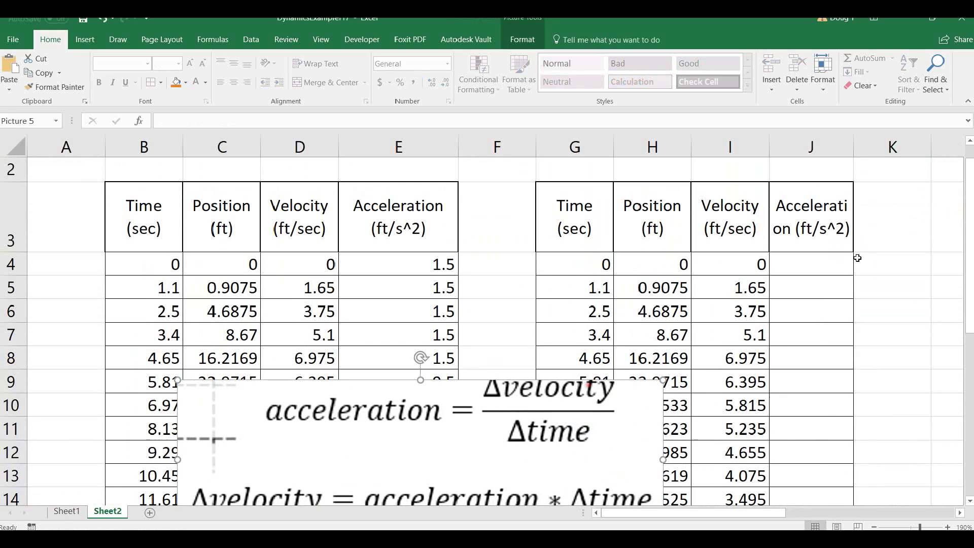
# - Enter the acceleration formula =(I5-I4)/(G5-G4) in J5
pyautogui.click(817, 262)
pyautogui.click(815, 284)
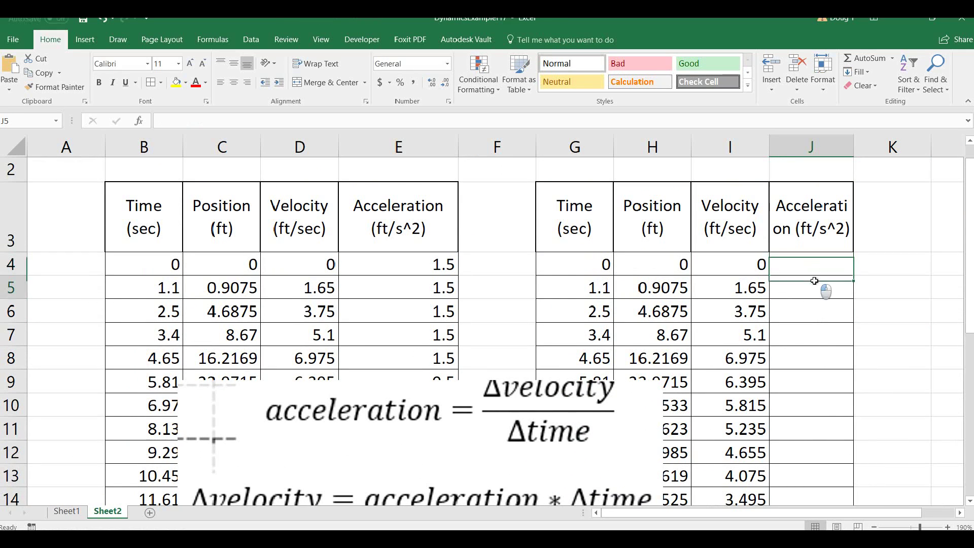
pyautogui.write('=')
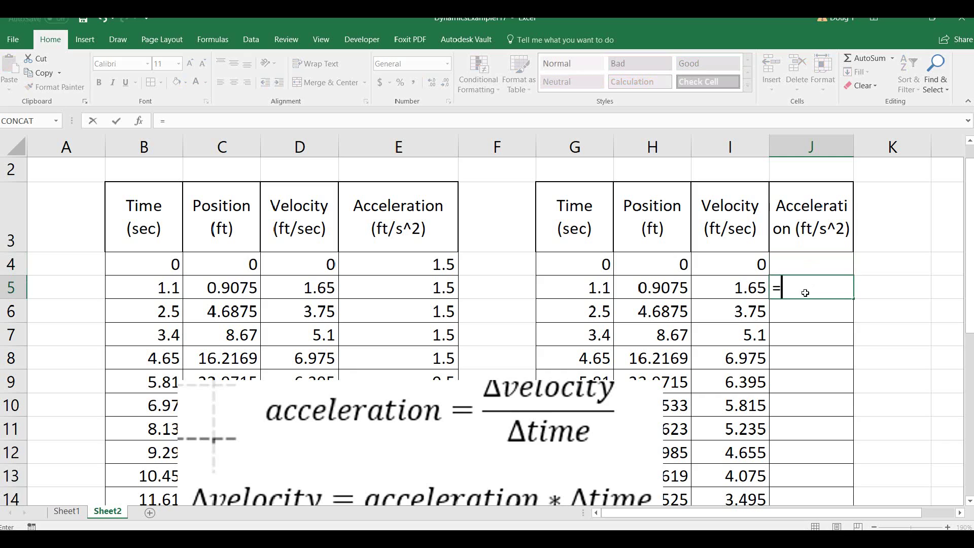
pyautogui.write('(')
pyautogui.click(745, 291)
pyautogui.write('-')
pyautogui.click(736, 259)
pyautogui.write(')/(')
pyautogui.click(592, 287)
pyautogui.write('-')
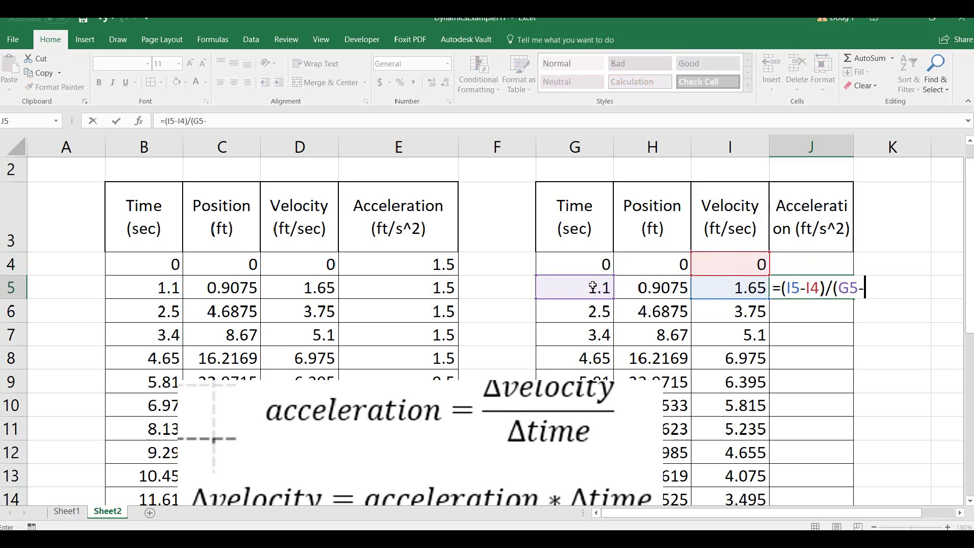
pyautogui.click(581, 264)
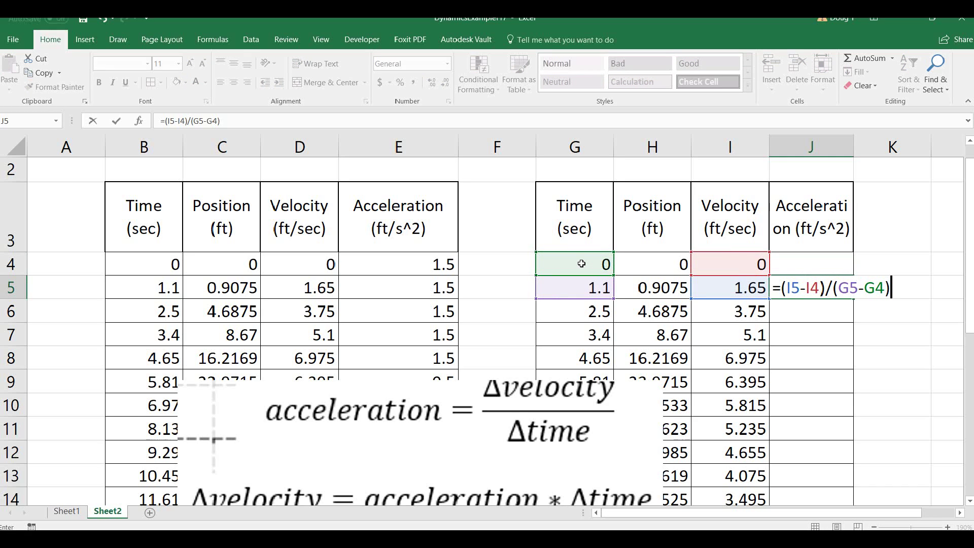
pyautogui.press('Return')
# - Compare J5 with the acceleration in E5, and fill the J5 formula down the second table's Acceleration column
pyautogui.click(803, 288)
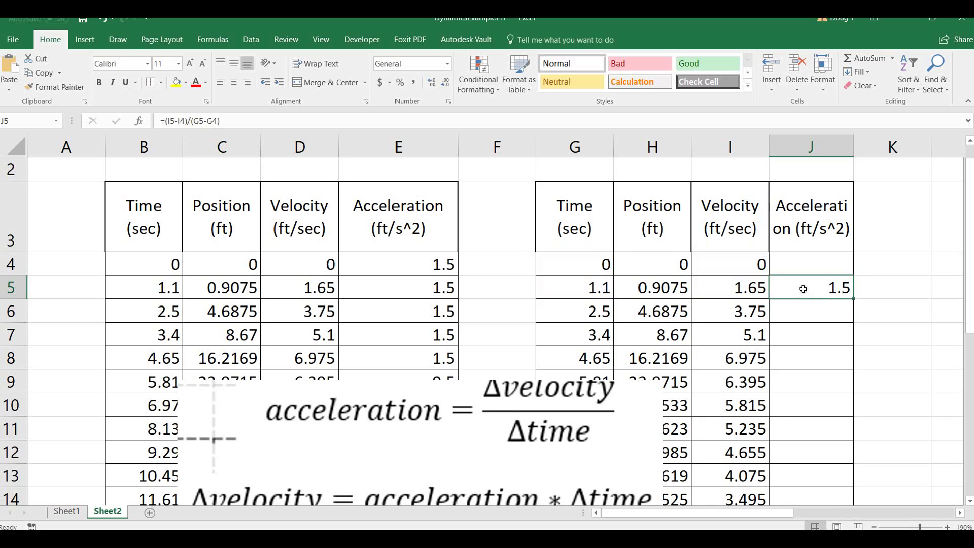
pyautogui.click(436, 287)
pyautogui.click(794, 287)
pyautogui.doubleClick(853, 299)
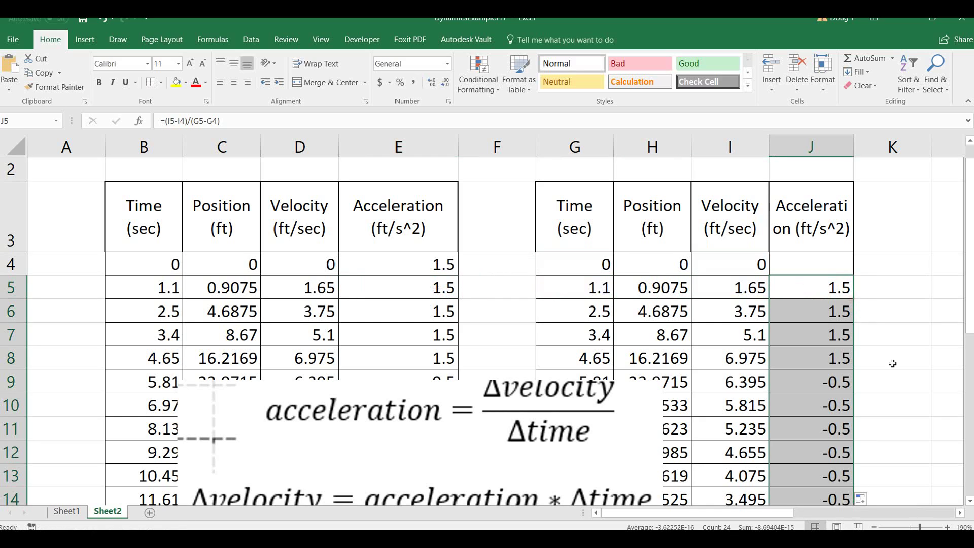
pyautogui.click(873, 347)
# - Move the acceleration equation picture off the tables, placing it between the V1 and x − x0 equations
pyautogui.click(814, 385)
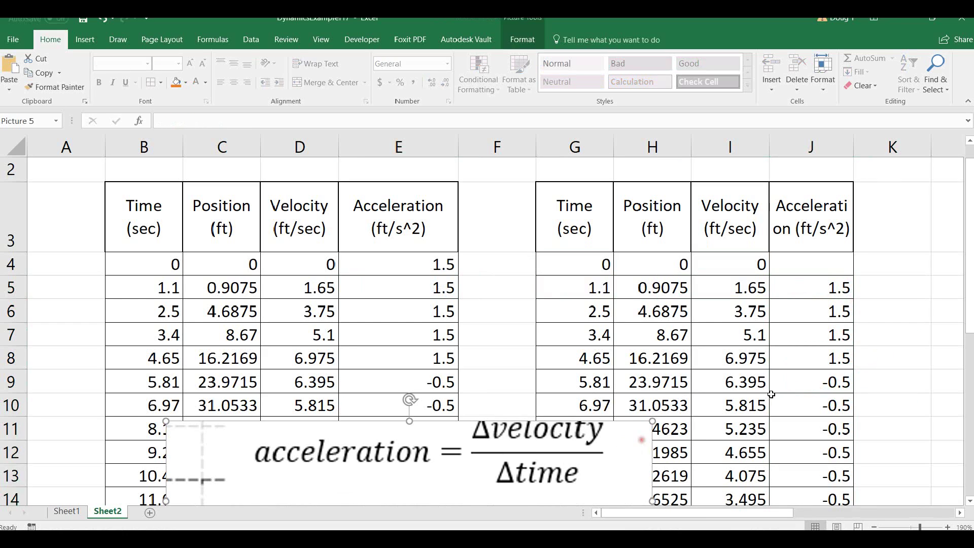
pyautogui.click(585, 452)
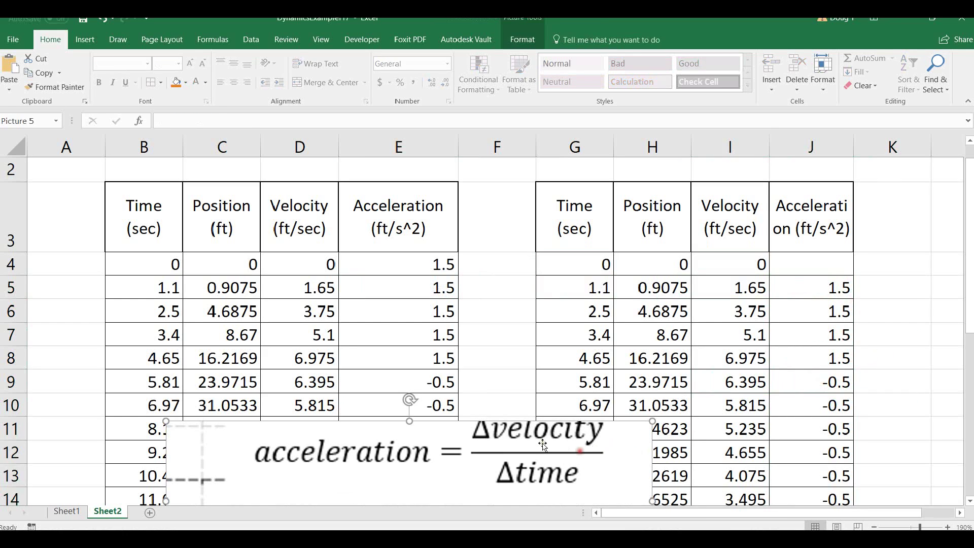
pyautogui.keyDown('ctrl'); pyautogui.scroll(-8, 537, 443); pyautogui.keyUp('ctrl')
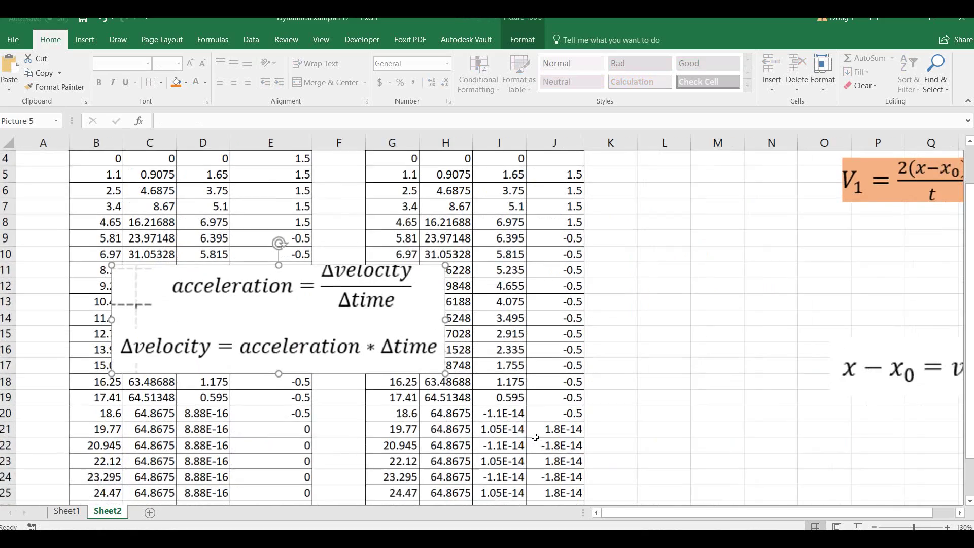
pyautogui.moveTo(222, 268); pyautogui.dragTo(611, 243)
pyautogui.click(670, 243)
pyautogui.click(339, 368)
pyautogui.keyDown('ctrl'); pyautogui.scroll(1, 361, 344); pyautogui.keyUp('ctrl')
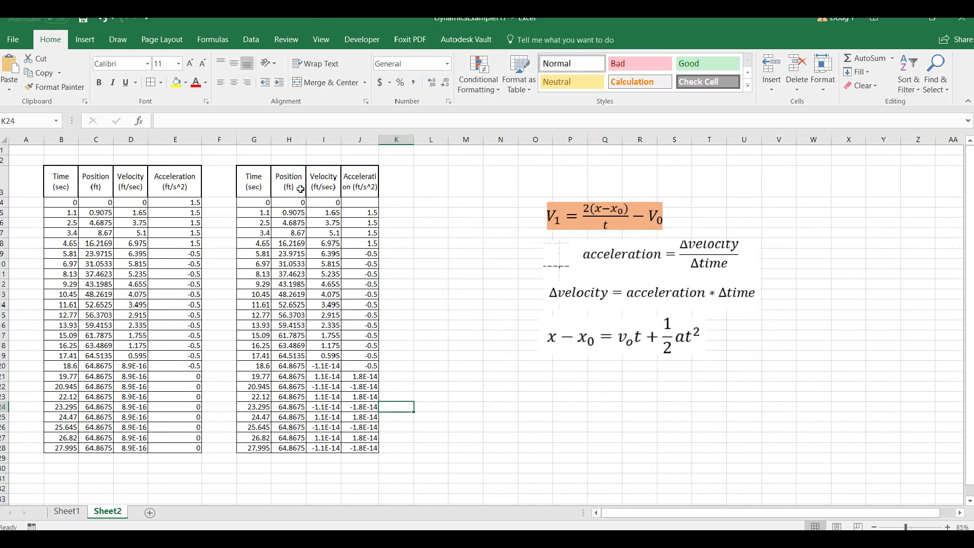
# - Insert a scatter chart with smooth lines and markers from the second table's Time and Position columns, G3:H28
pyautogui.moveTo(254, 183); pyautogui.dragTo(284, 443)
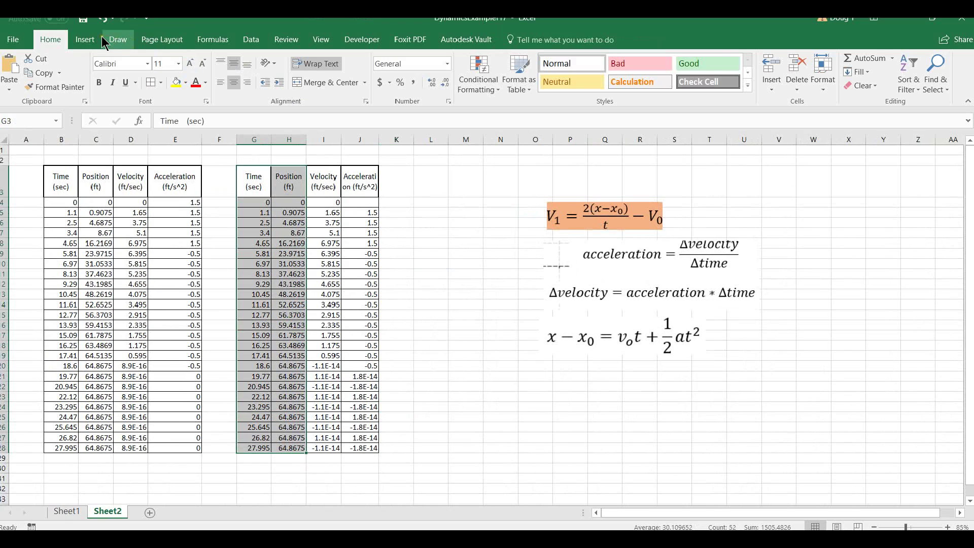
pyautogui.click(84, 39)
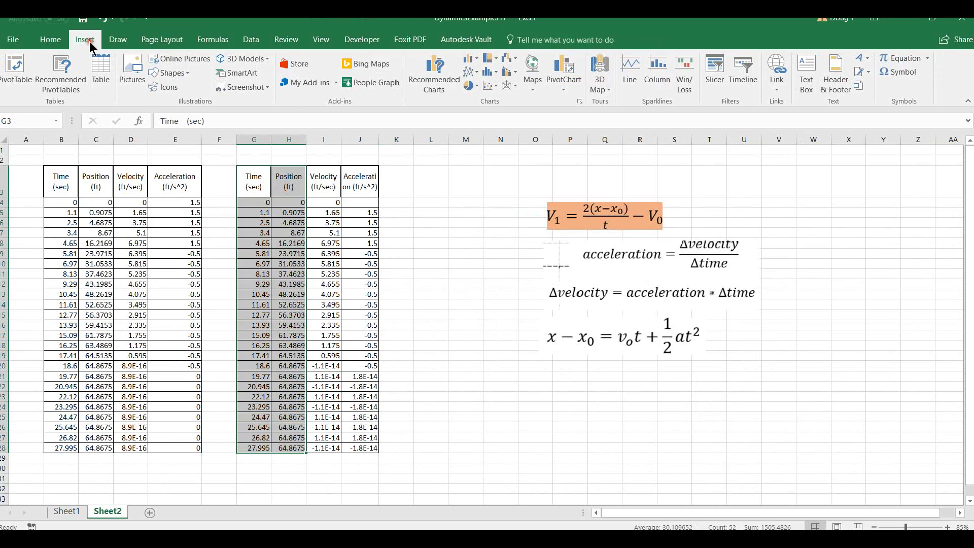
pyautogui.click(493, 87)
pyautogui.click(532, 124)
# - Place the Position chart beside the second table and resize it to span about columns L to U and rows 2 to 12
pyautogui.moveTo(428, 256); pyautogui.dragTo(473, 176)
pyautogui.moveTo(672, 313); pyautogui.dragTo(745, 287)
pyautogui.click(827, 287)
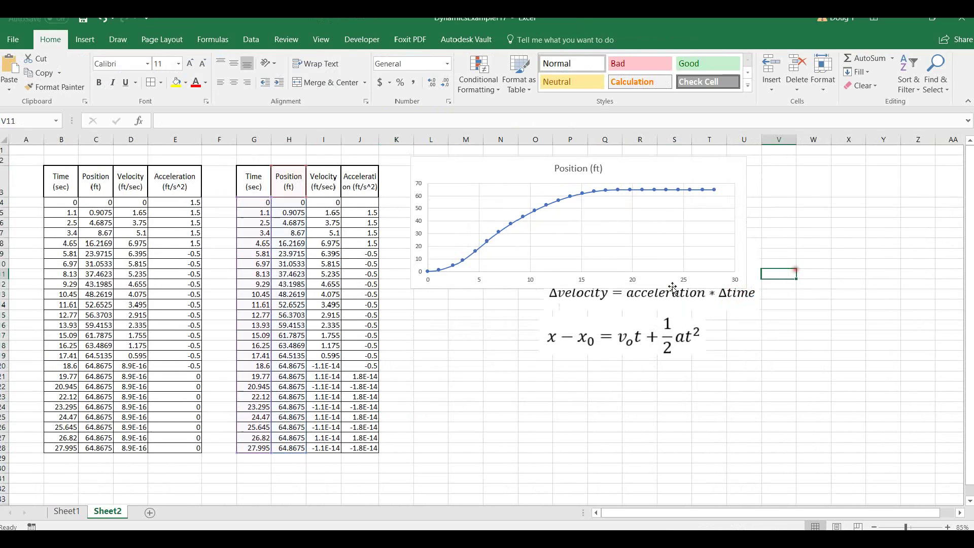
# - Insert a scatter chart with smooth lines and markers from the second table's Time and Velocity columns, G3:G28 and I3:I28
pyautogui.moveTo(249, 179); pyautogui.dragTo(251, 445)
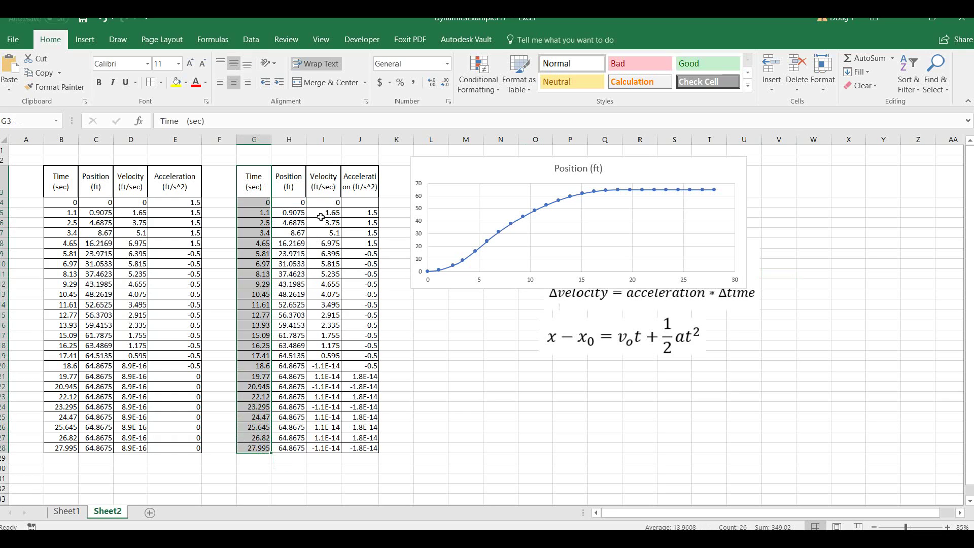
pyautogui.moveTo(326, 176); pyautogui.dragTo(336, 448)
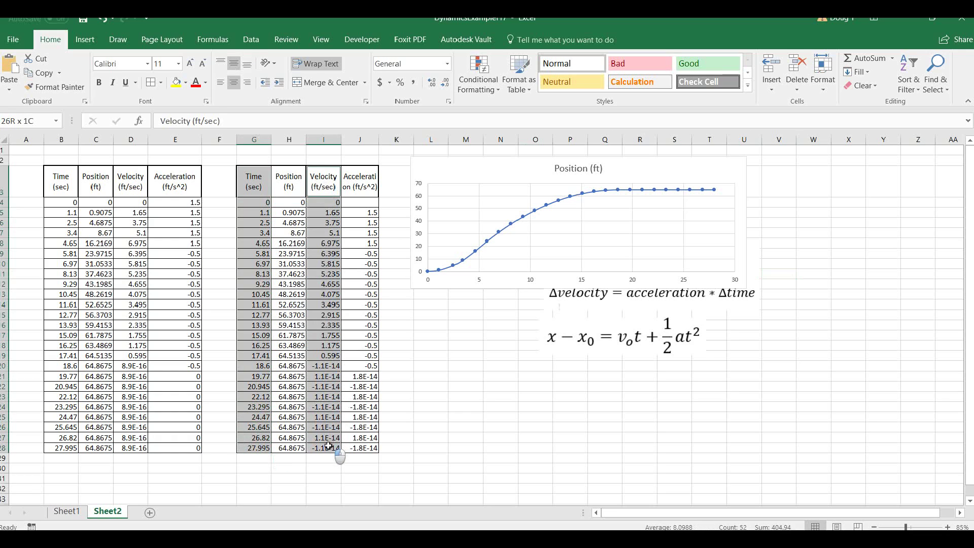
pyautogui.click(84, 39)
pyautogui.click(487, 97)
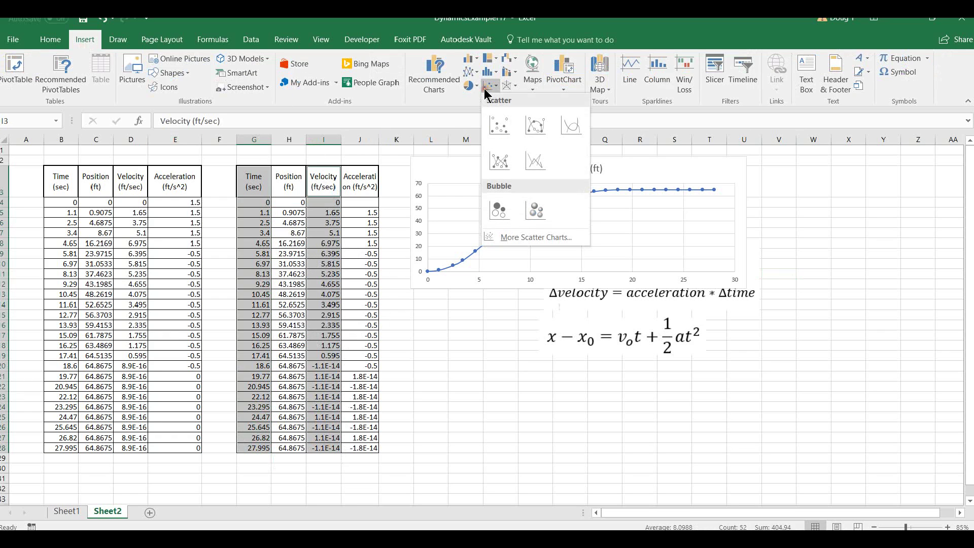
pyautogui.click(561, 129)
# - Place the Velocity chart directly below the Position chart, widen it to match, and reduce its height
pyautogui.moveTo(385, 263); pyautogui.dragTo(442, 305)
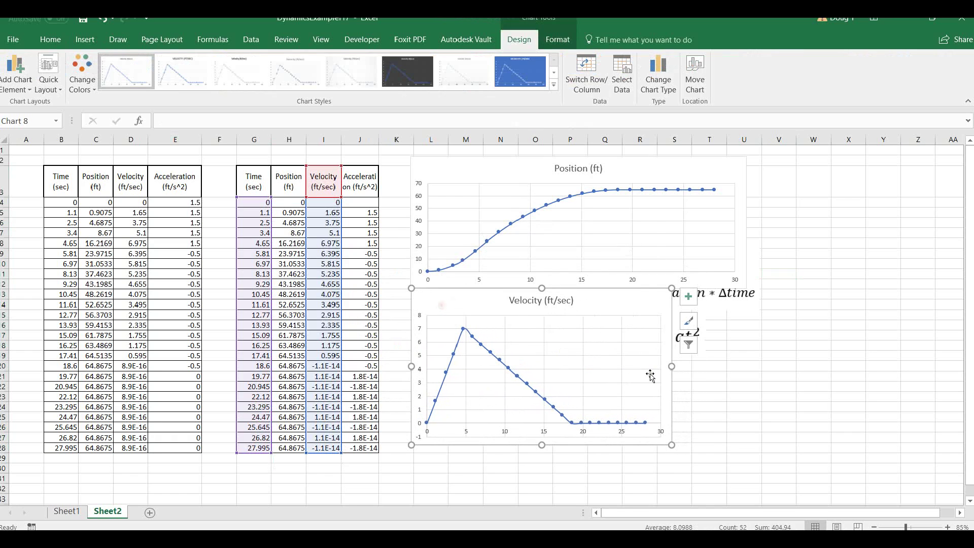
pyautogui.moveTo(672, 366); pyautogui.dragTo(748, 365)
pyautogui.moveTo(579, 445); pyautogui.dragTo(580, 431)
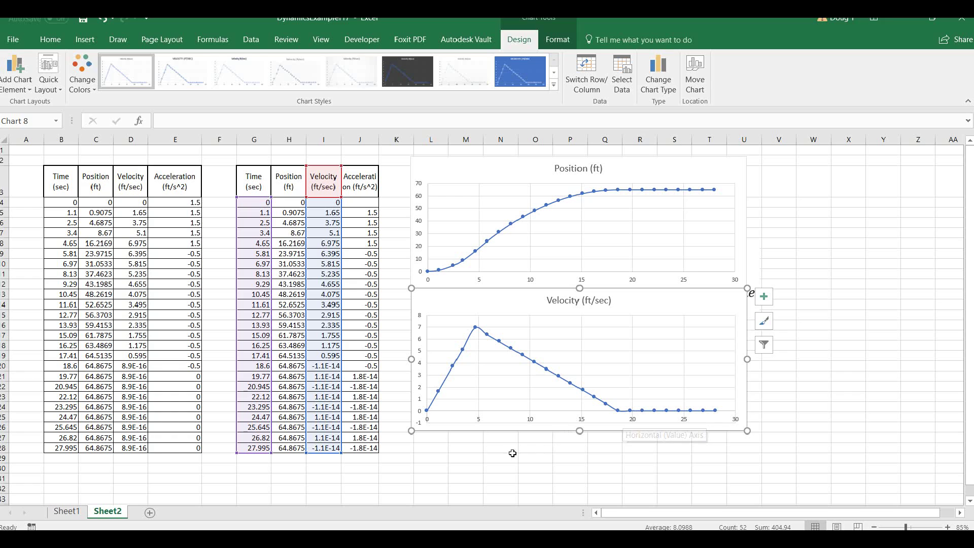
pyautogui.click(462, 456)
# - Insert a scatter chart with smooth lines and markers from the second table's Time and Acceleration columns, G3:G28 and J3:J28
pyautogui.moveTo(243, 187); pyautogui.dragTo(257, 445)
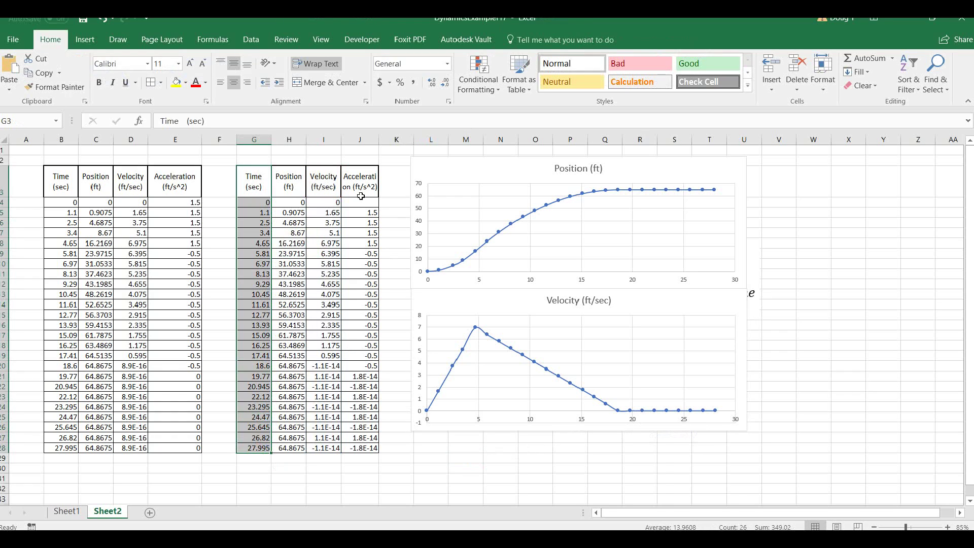
pyautogui.moveTo(355, 182); pyautogui.dragTo(368, 449)
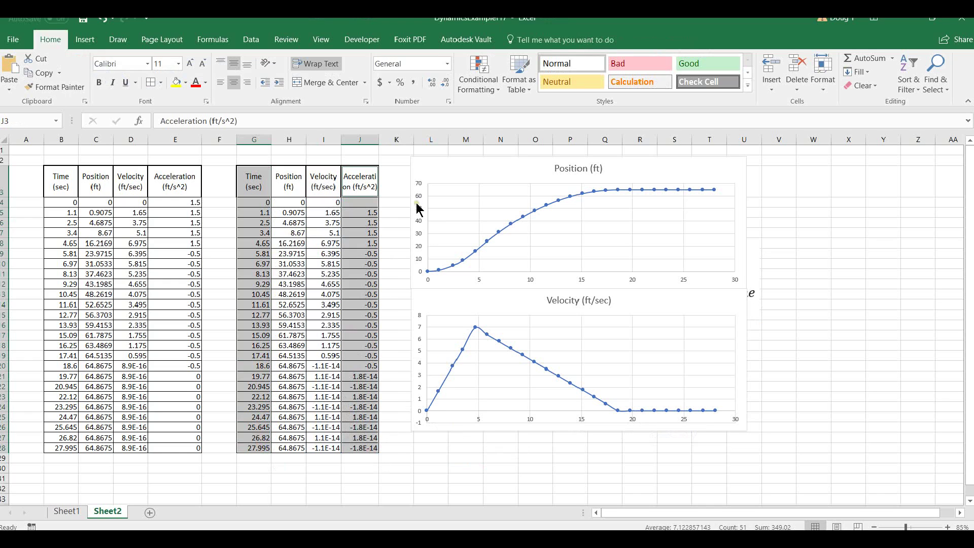
pyautogui.click(85, 46)
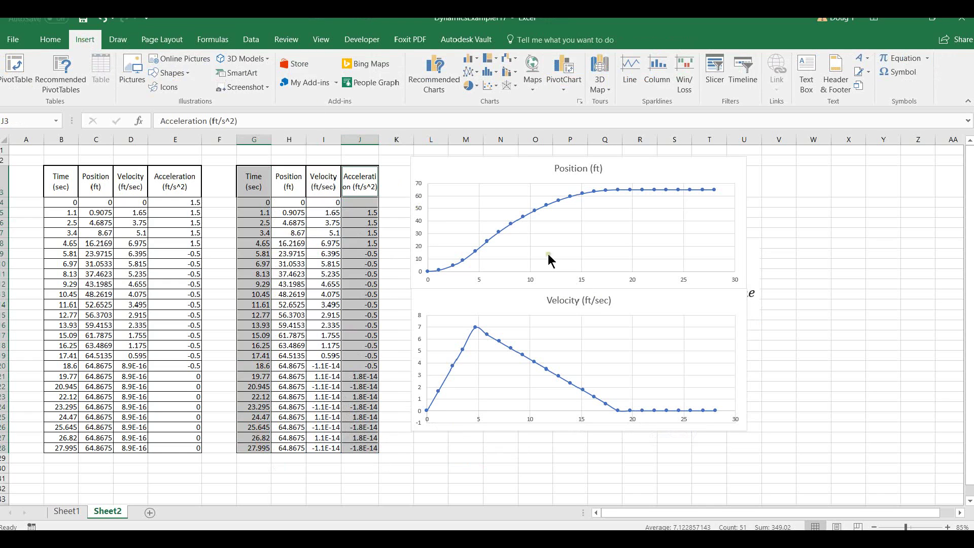
pyautogui.click(491, 90)
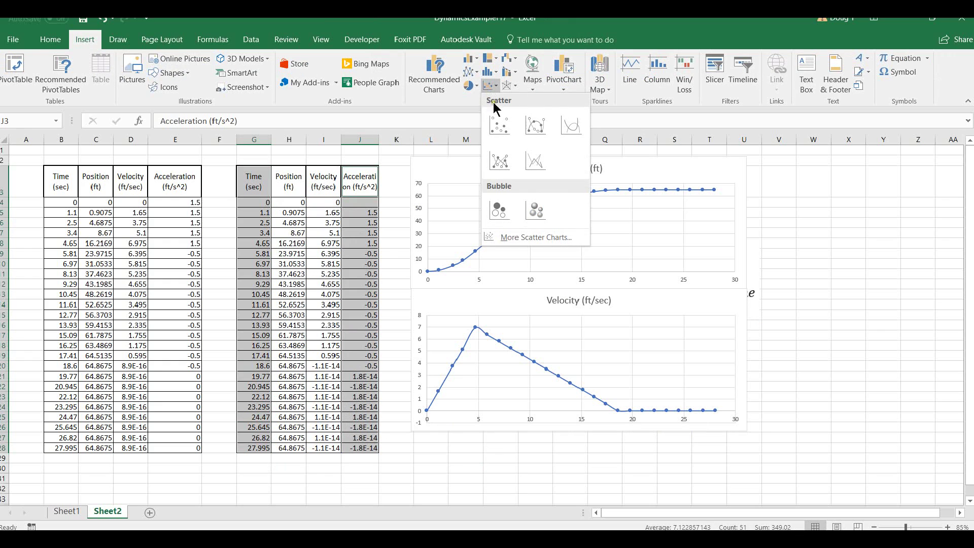
pyautogui.click(533, 129)
# - Place the Acceleration chart directly below the Velocity chart and resize it so its edges and time axis roughly line up with the chart above
pyautogui.moveTo(422, 249); pyautogui.dragTo(464, 355)
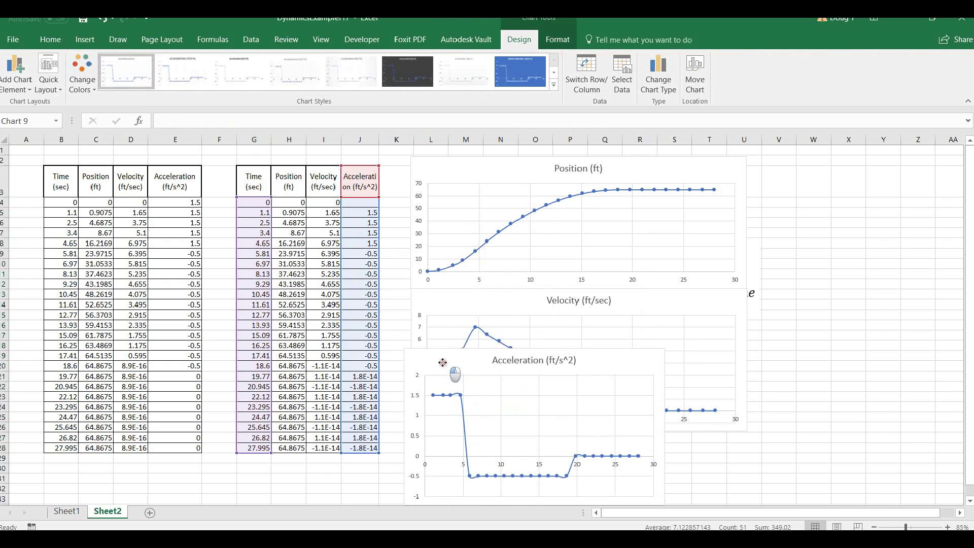
pyautogui.scroll(-2, 482, 345)
pyautogui.moveTo(439, 290); pyautogui.dragTo(447, 364)
pyautogui.moveTo(670, 425); pyautogui.dragTo(753, 421)
pyautogui.moveTo(581, 496); pyautogui.dragTo(582, 467)
pyautogui.moveTo(680, 361); pyautogui.dragTo(678, 359)
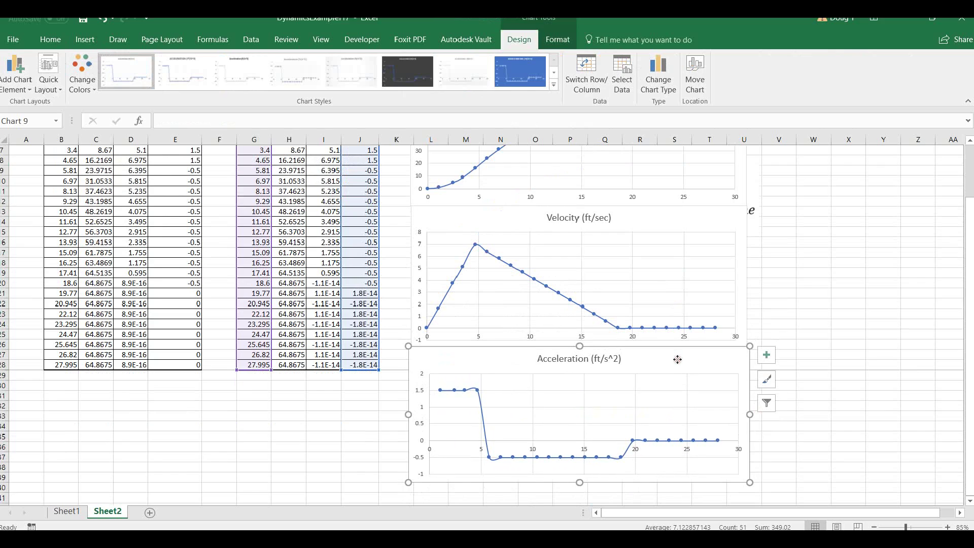
pyautogui.moveTo(751, 414); pyautogui.dragTo(752, 413)
pyautogui.moveTo(697, 362); pyautogui.dragTo(705, 363)
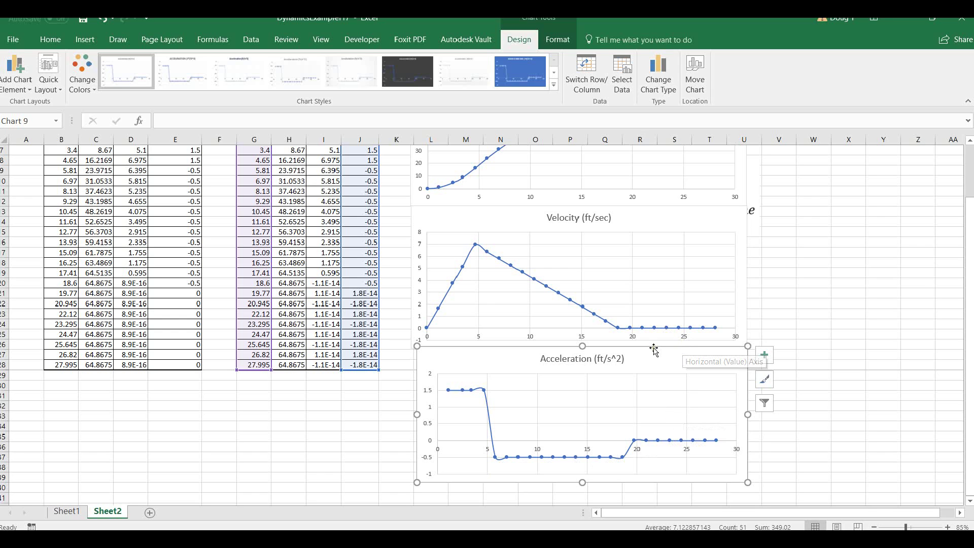
pyautogui.scroll(2, 653, 344)
pyautogui.click(799, 223)
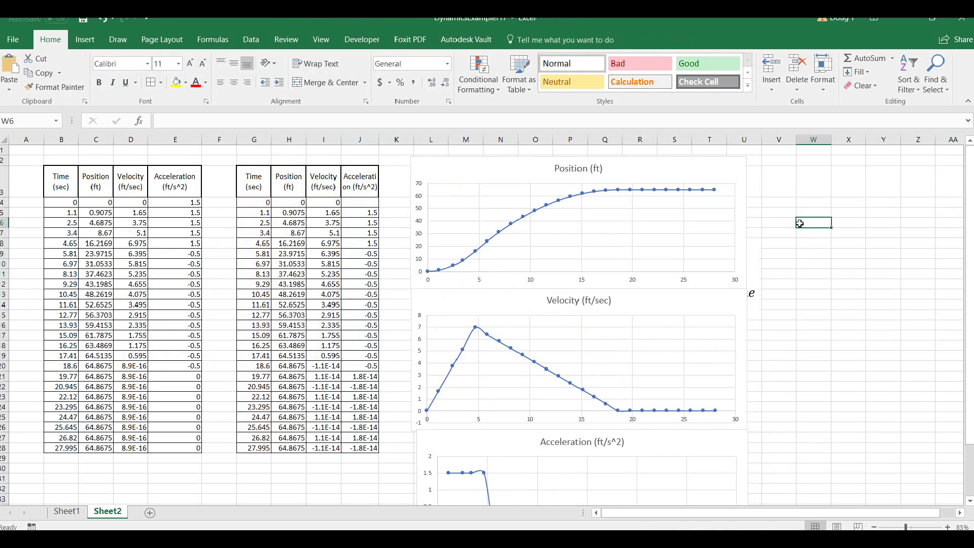
pyautogui.click(284, 156)
pyautogui.click(30, 159)
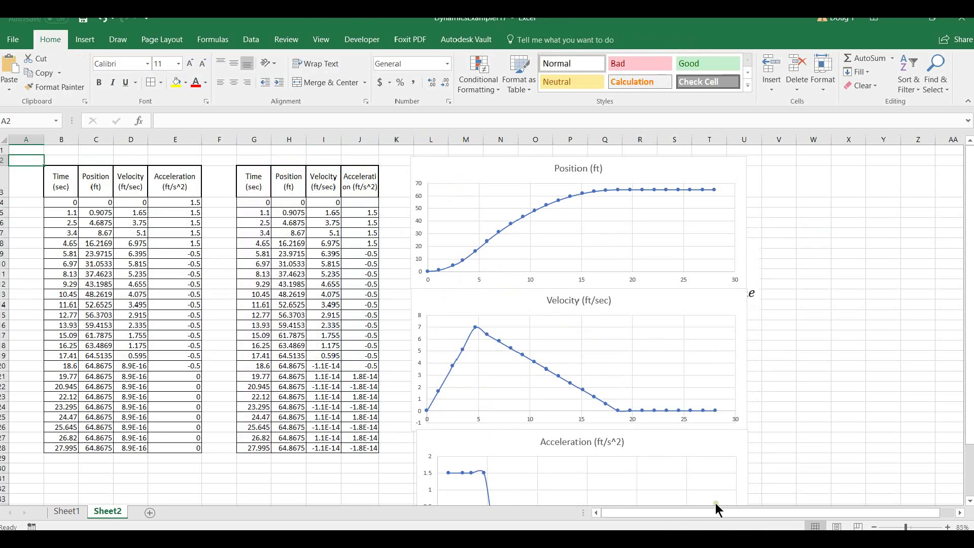